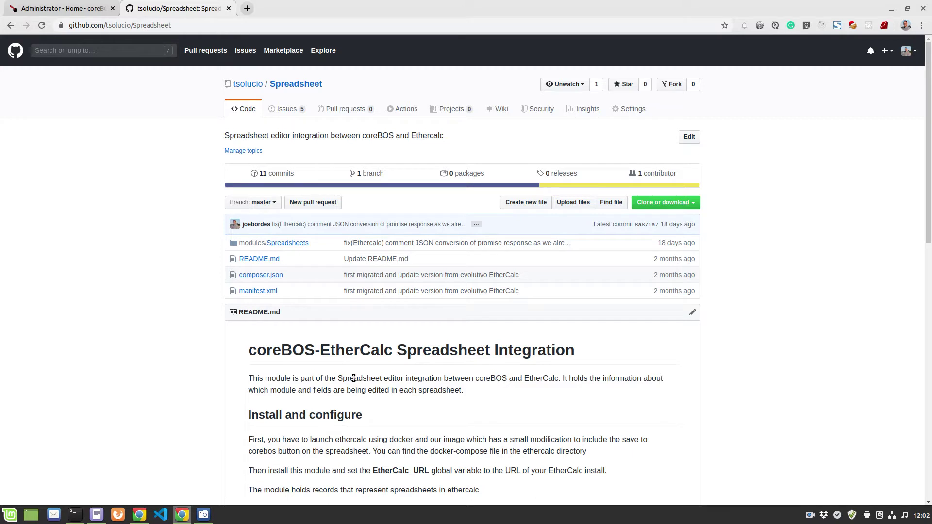
Look over the tsolucio/Spreadsheet README, then view the coreBOS Home dashboard and its settings options.
right_click(352, 378)
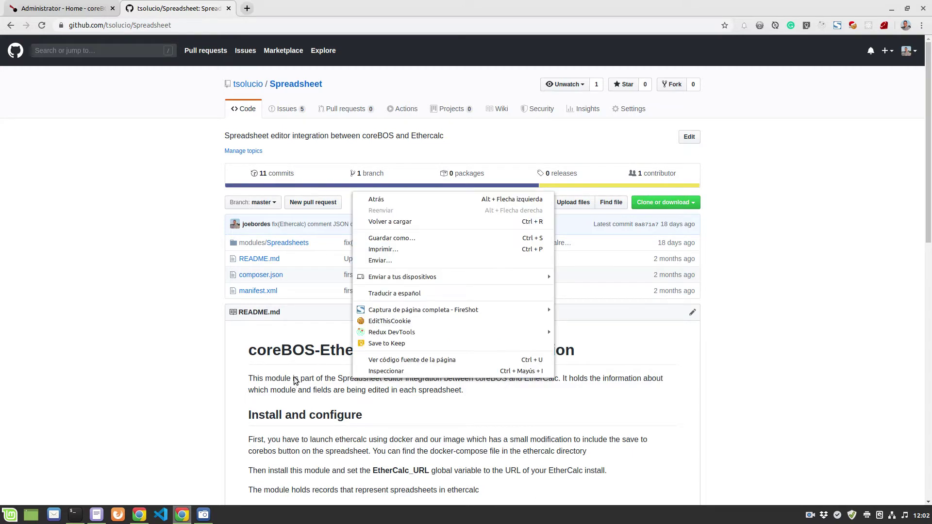
click(255, 376)
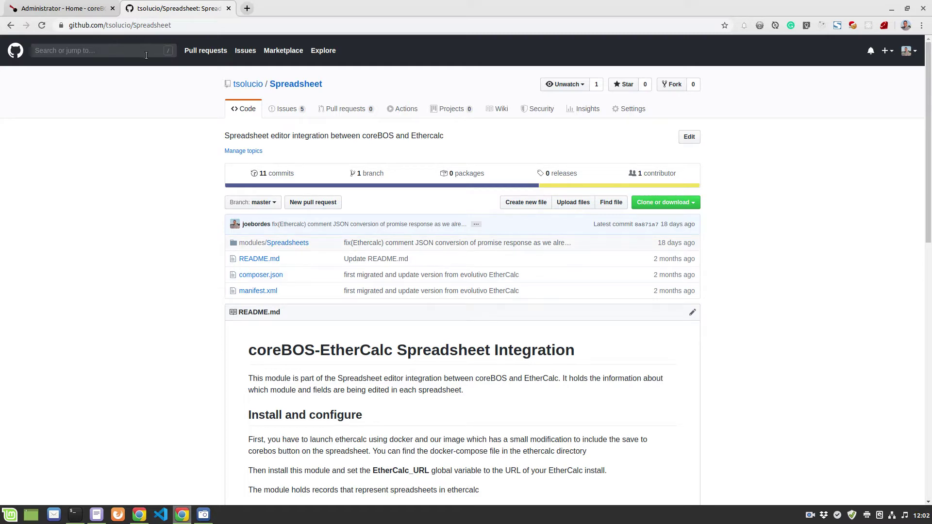
click(71, 8)
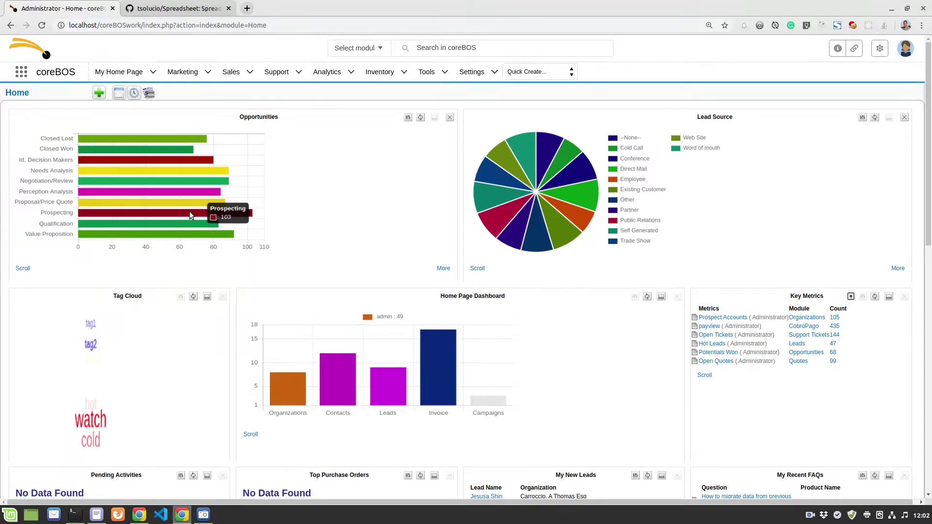
mouse_move(207, 178)
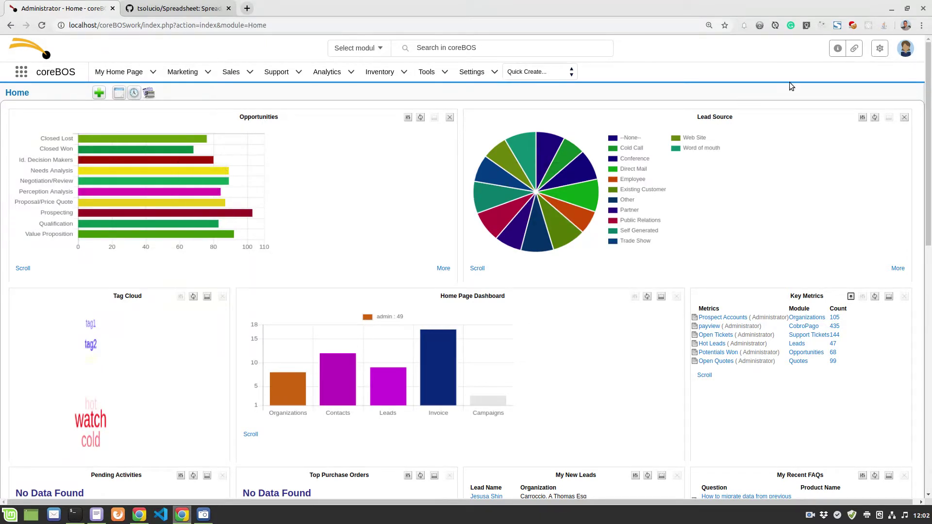
click(880, 50)
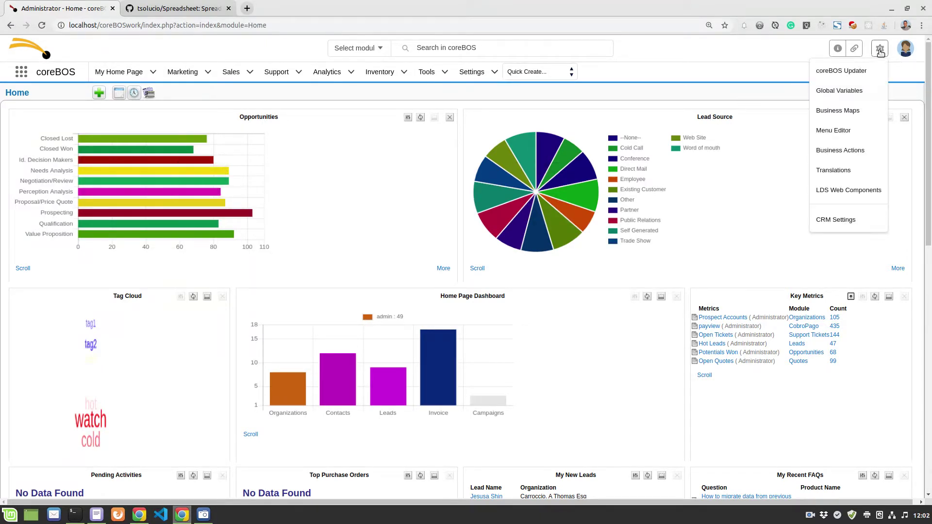
Revisit the Spreadsheet repository page's address, then return to the coreBOS dashboard.
click(194, 11)
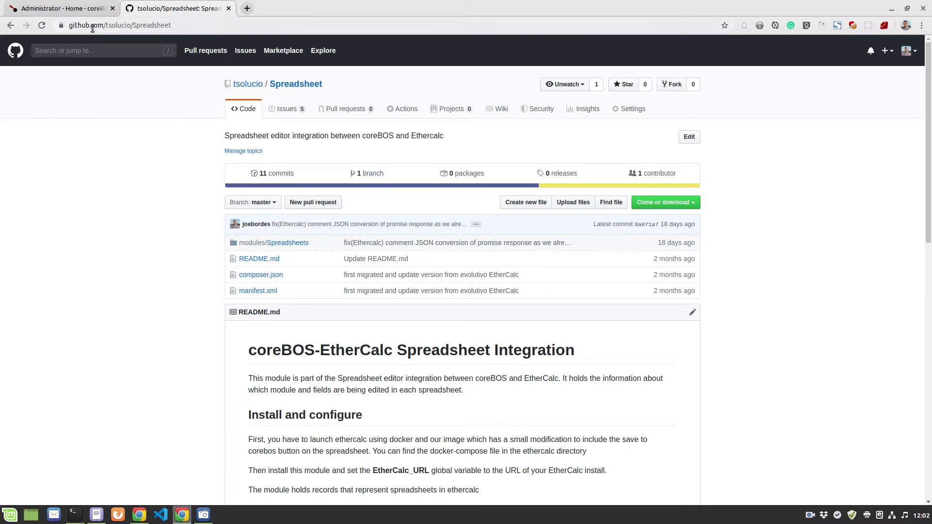
drag(113, 27, 192, 47)
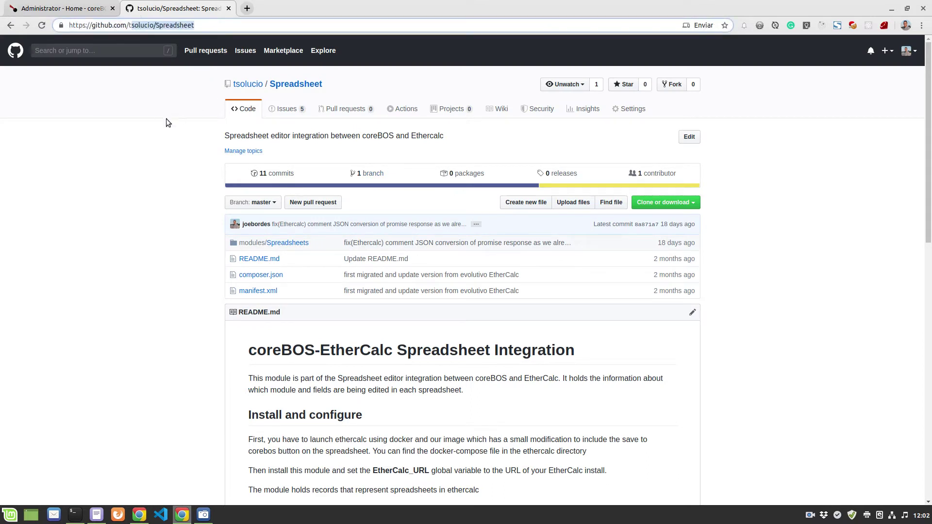
click(143, 160)
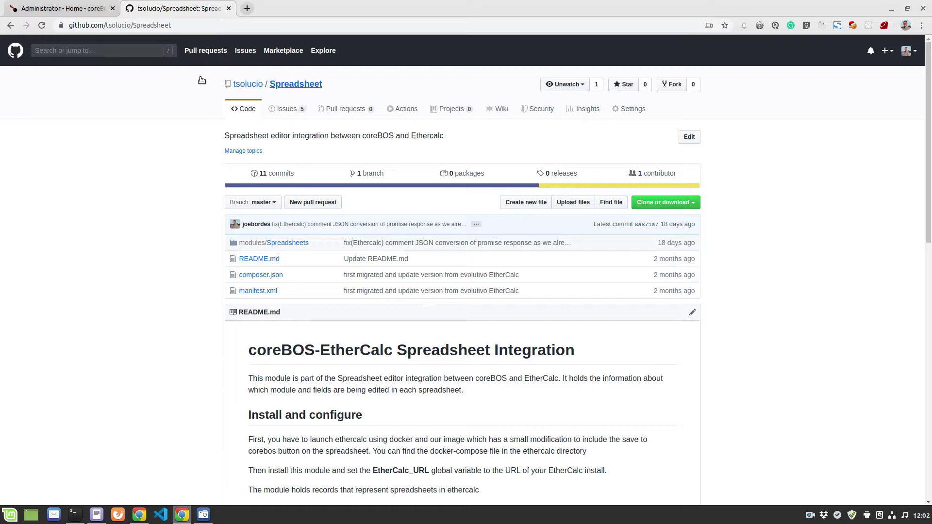
click(51, 3)
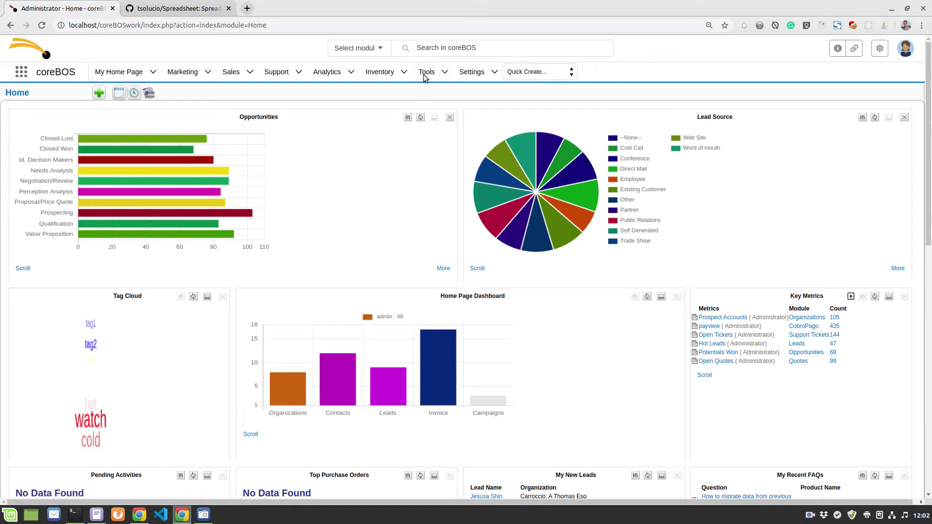
From Tools > Spreadsheets, open the first ContactsSpreadsheet record using the Todays Birthday filter.
mouse_move(427, 74)
click(422, 394)
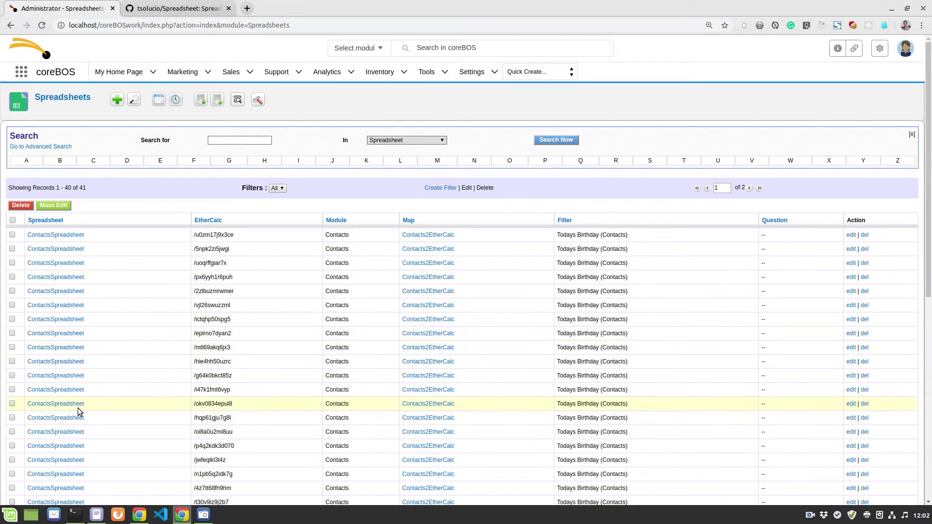
scroll(78, 412, down, 8)
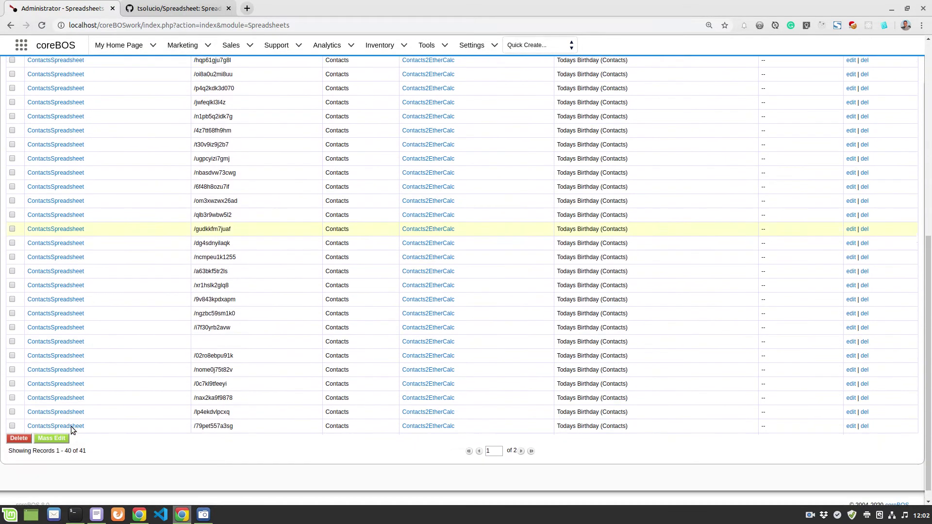
scroll(71, 426, up, 10)
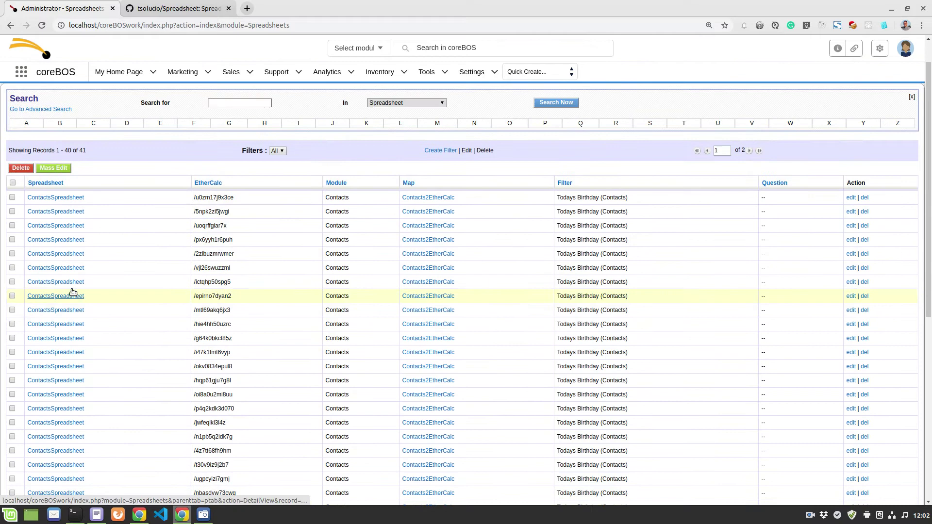
click(68, 197)
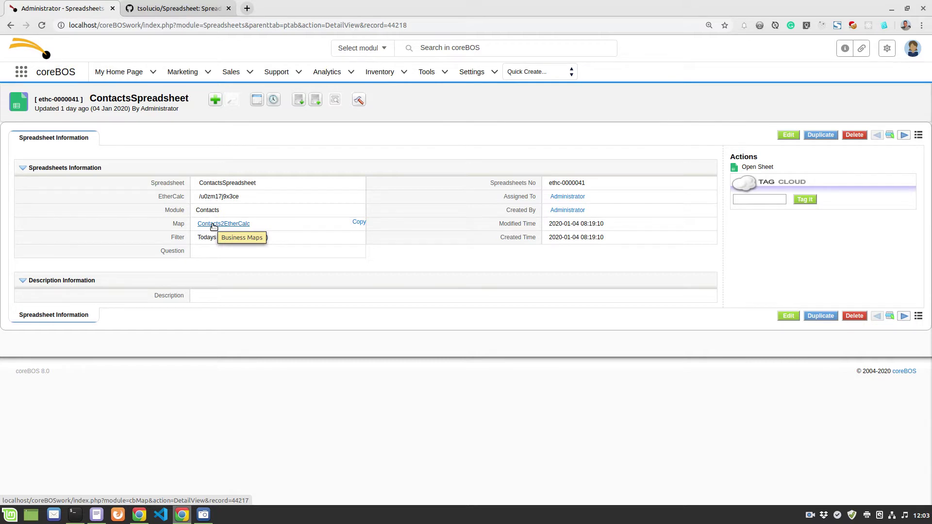
Open the Contacts2EtherCalc map and scroll through its contactid, firstname, phone and lastname mappings.
click(213, 224)
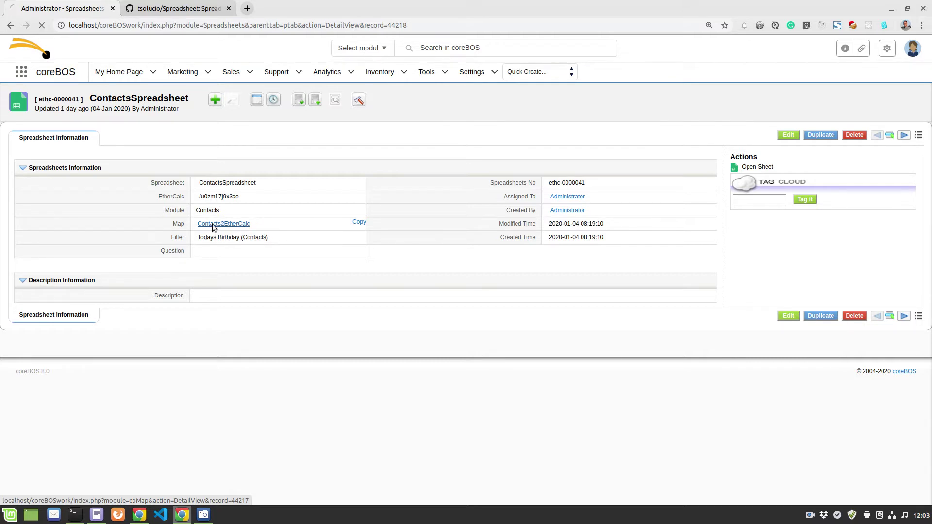
scroll(257, 257, down, 1)
scroll(298, 359, down, 5)
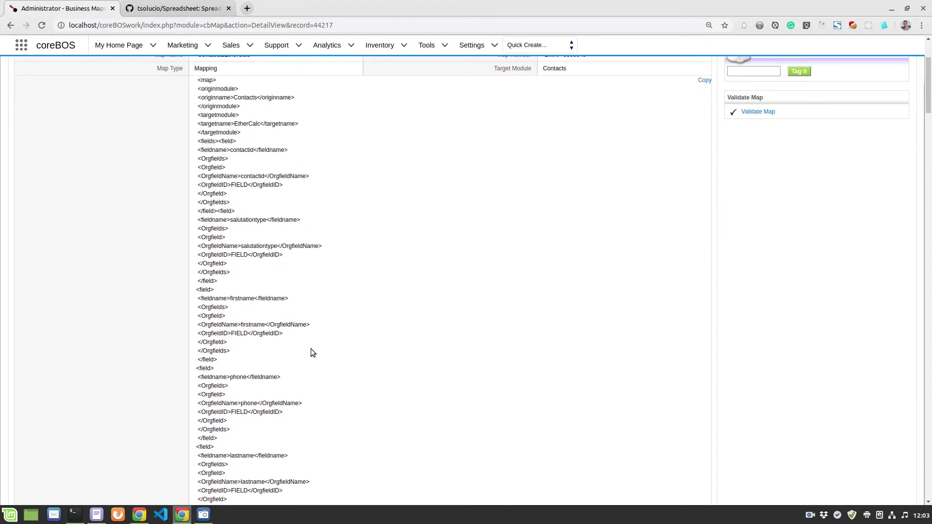
scroll(296, 291, up, 1)
scroll(300, 222, up, 5)
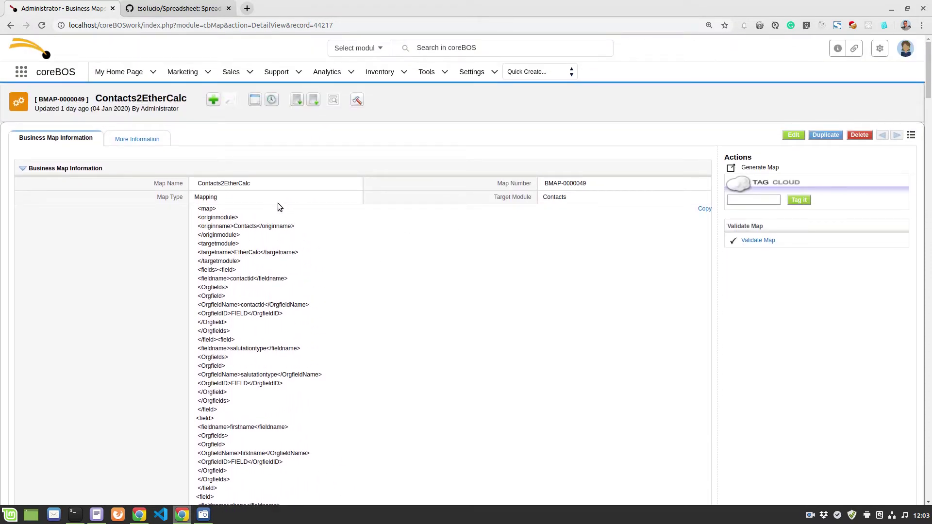
mouse_move(426, 73)
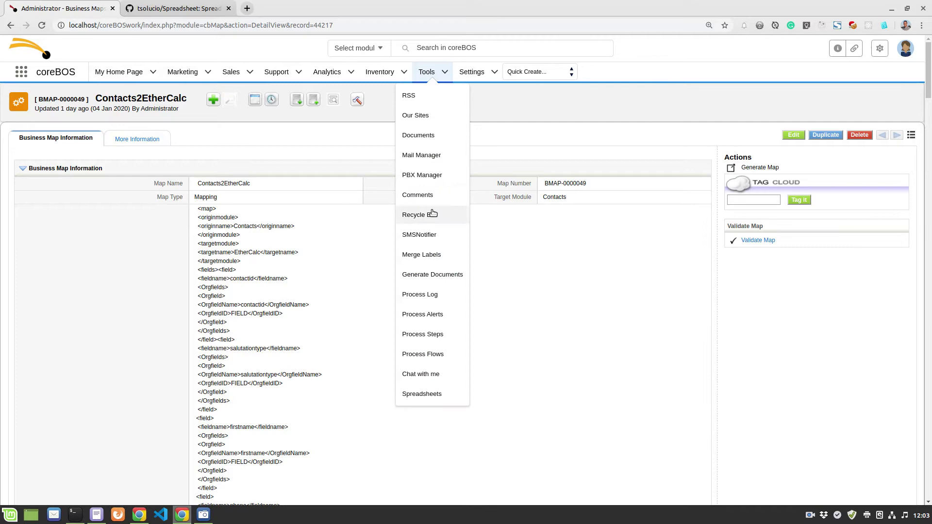
In Business Actions, view SpreadsheetEditJS (bact-0000151), then advance to Spreadsheet Edit bact-0000152.
mouse_move(472, 72)
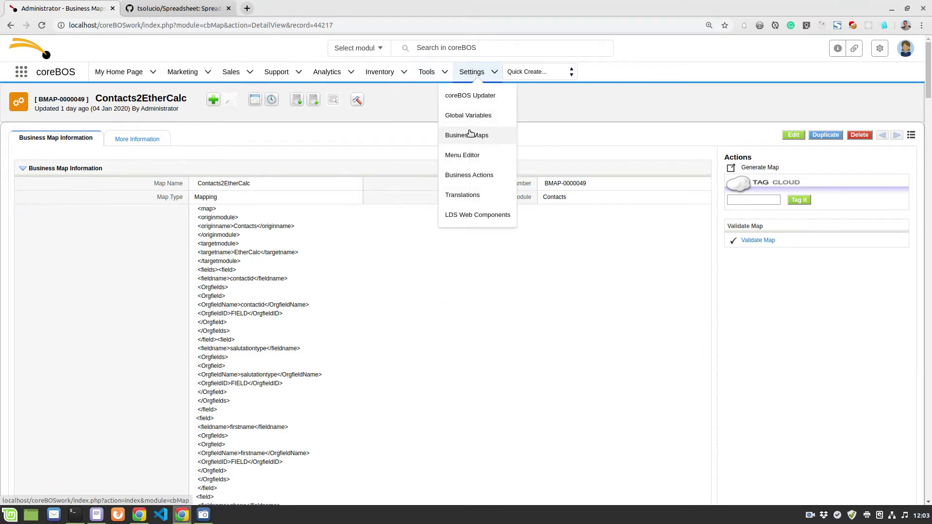
click(469, 176)
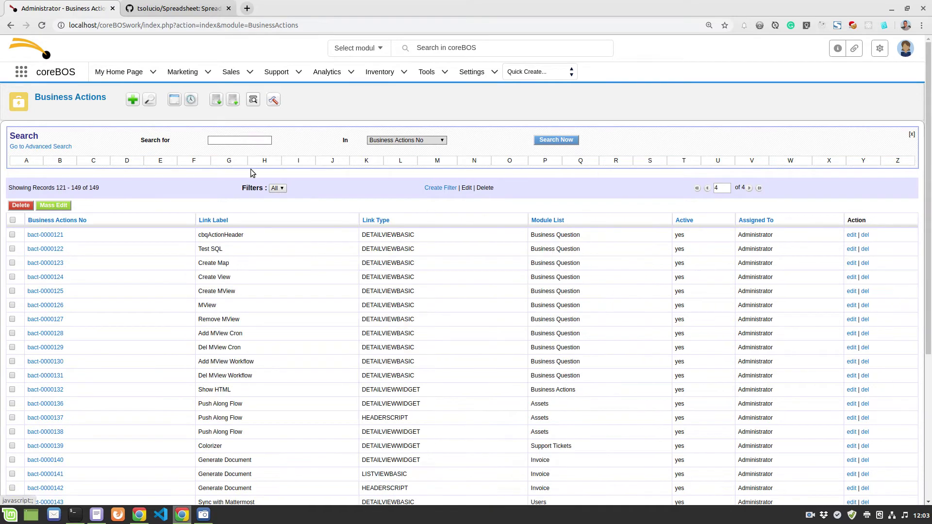
scroll(251, 173, down, 5)
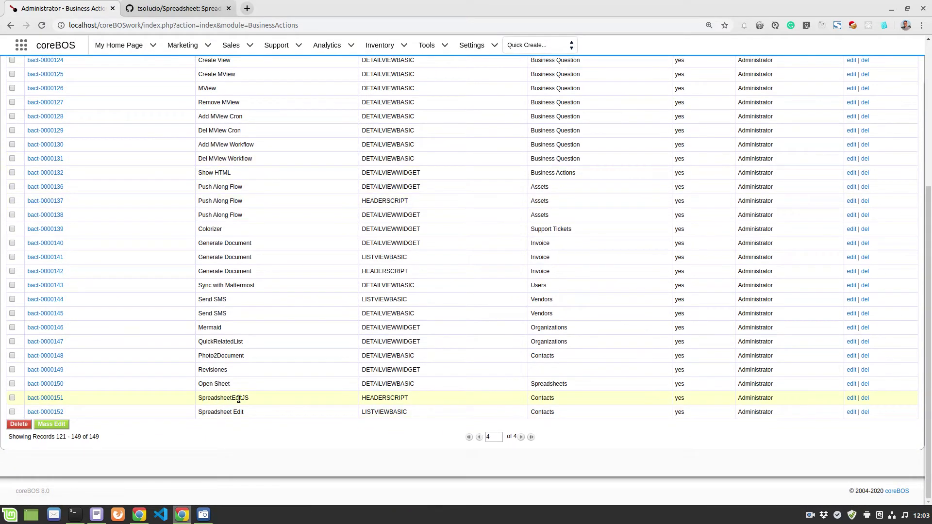
click(42, 397)
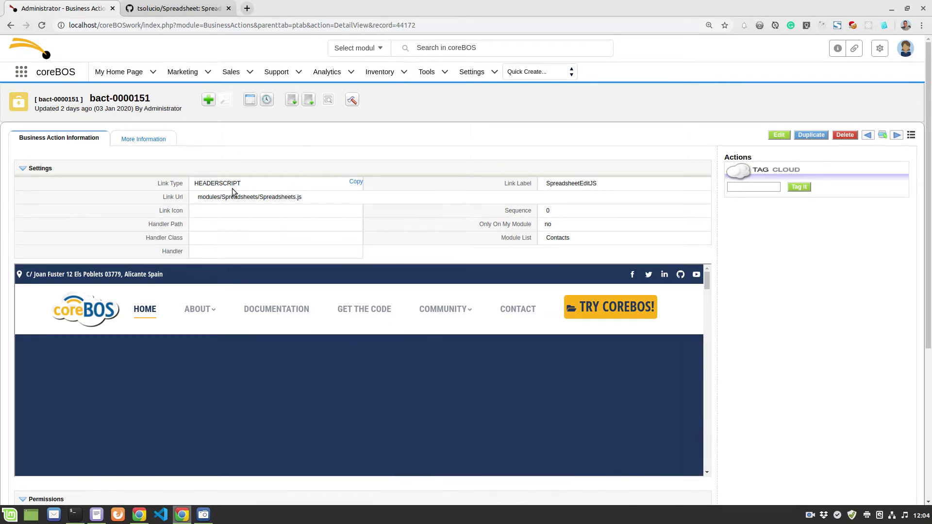
click(896, 136)
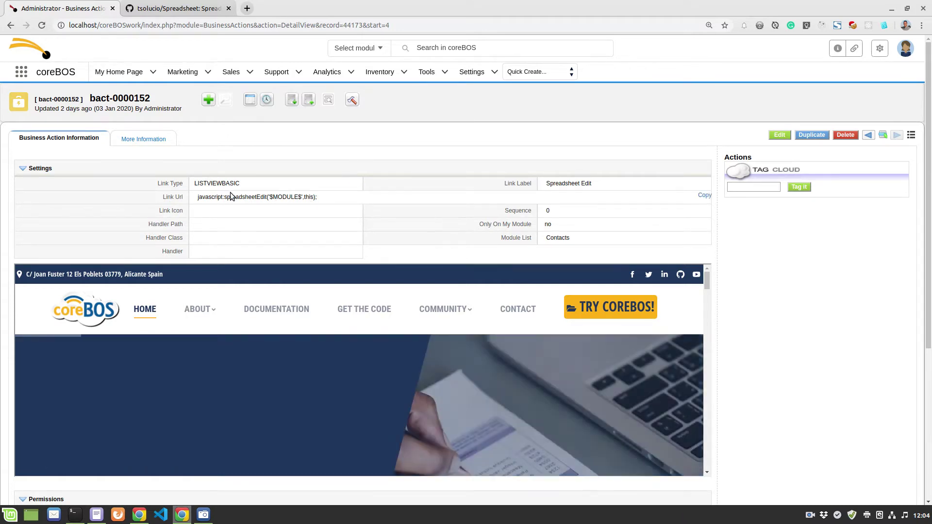
mouse_move(194, 73)
mouse_move(230, 73)
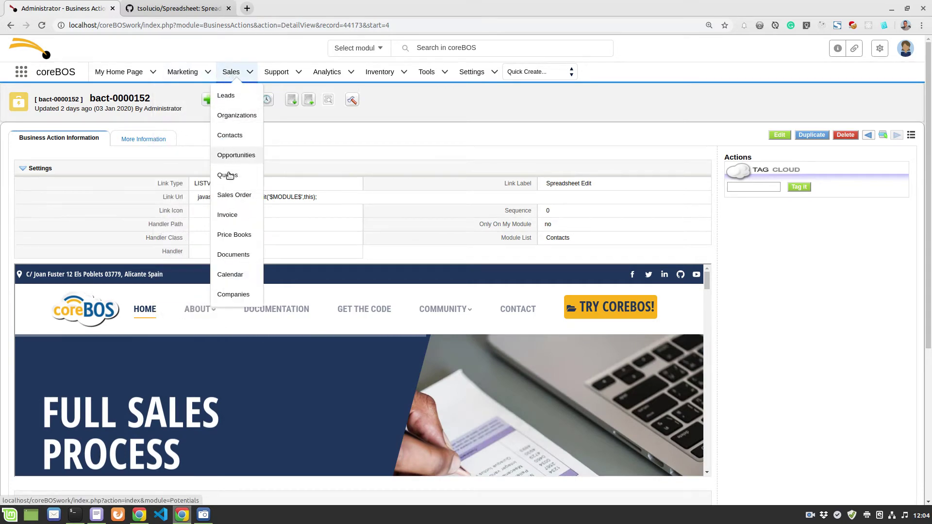
Filter Contacts to Todays Birthday and select the first and third birthday contacts.
click(228, 138)
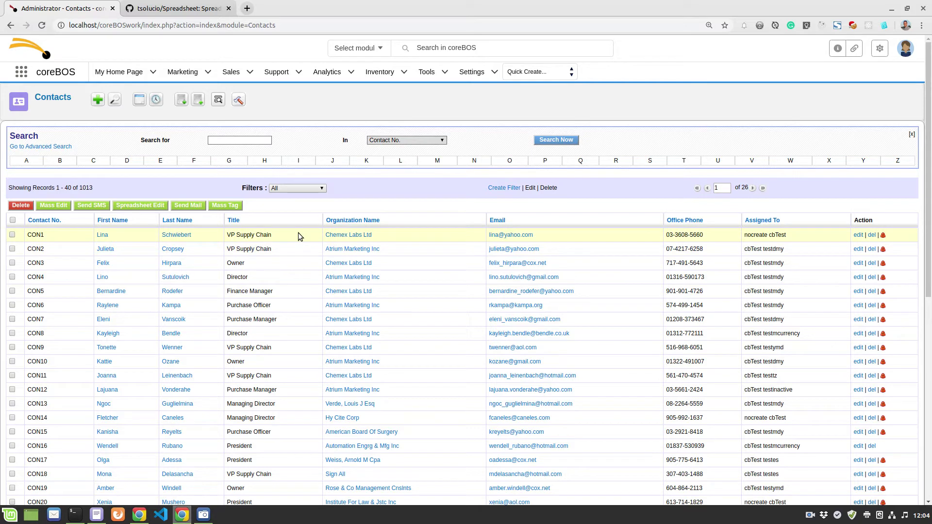
click(306, 189)
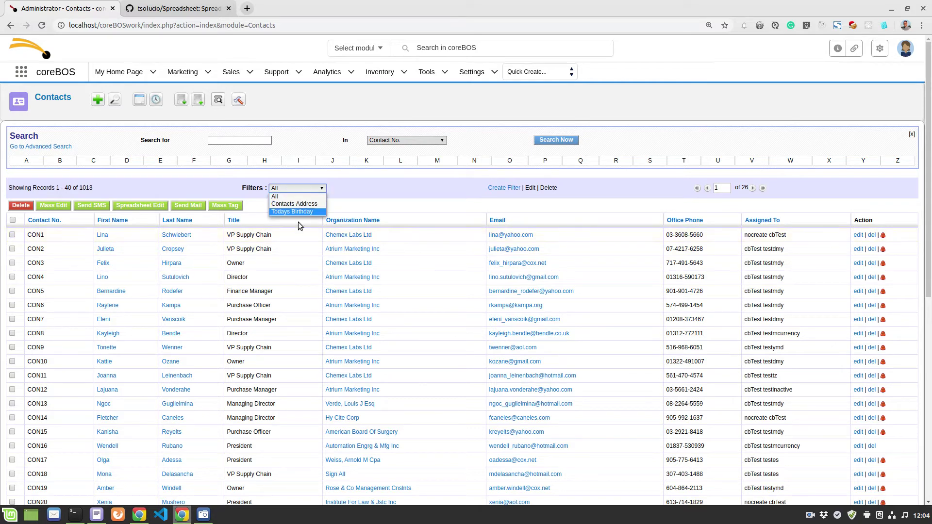
click(292, 211)
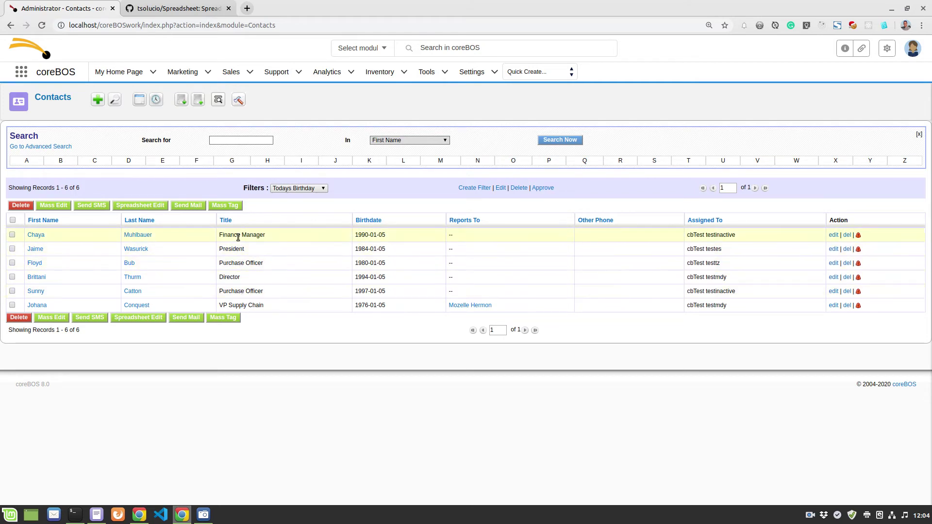
click(12, 235)
click(12, 263)
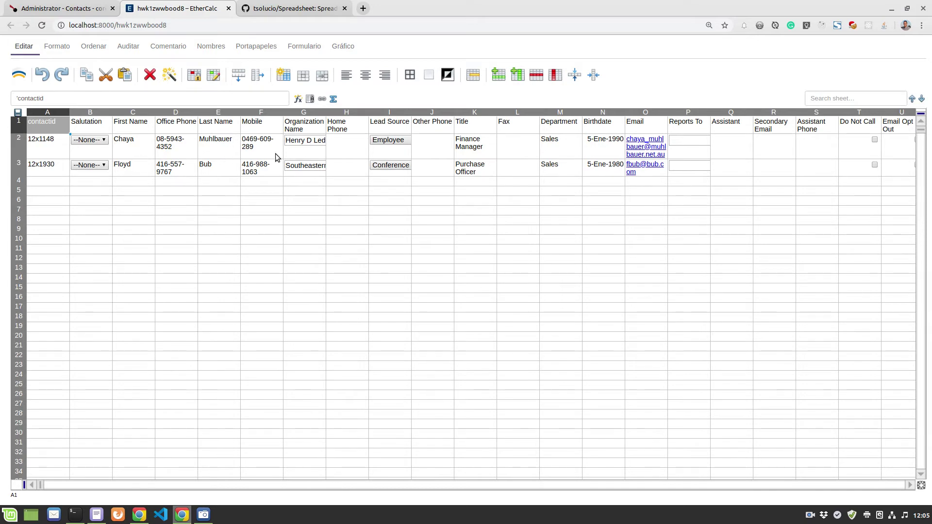
Set the Other Phone cells to 321 in J2 and 654 in J3.
click(442, 145)
text(321)
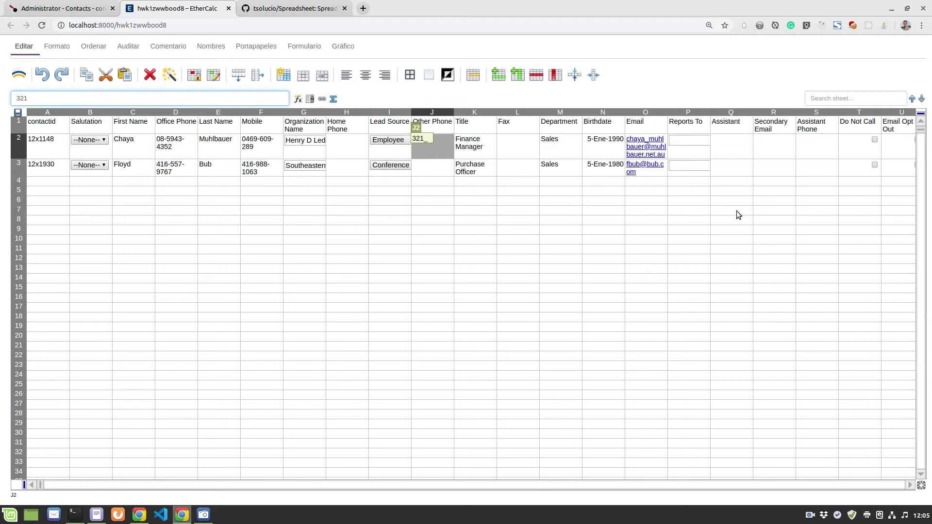
key(Return)
text(6)
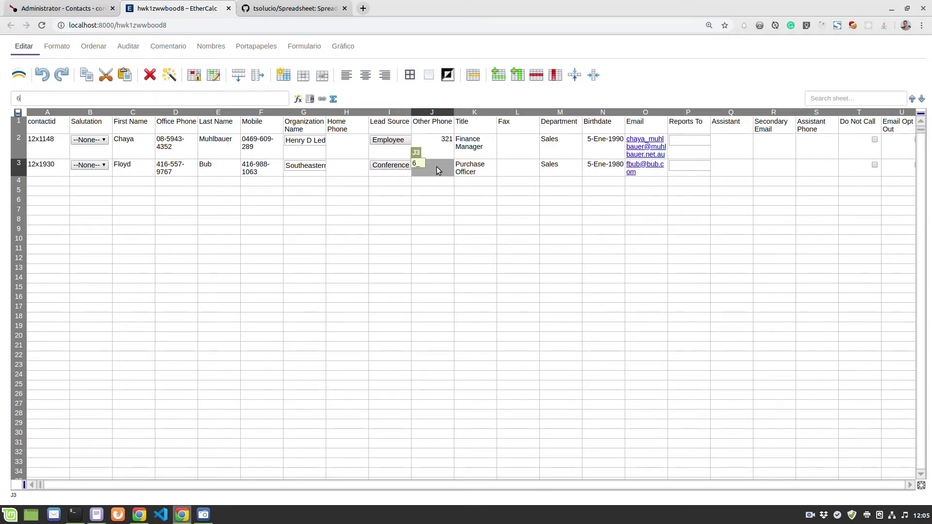
text(54)
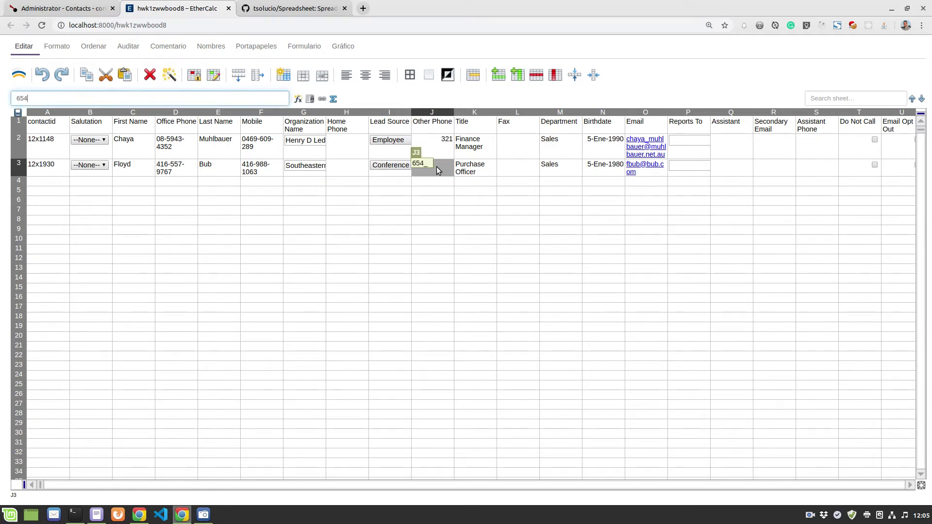
click(514, 143)
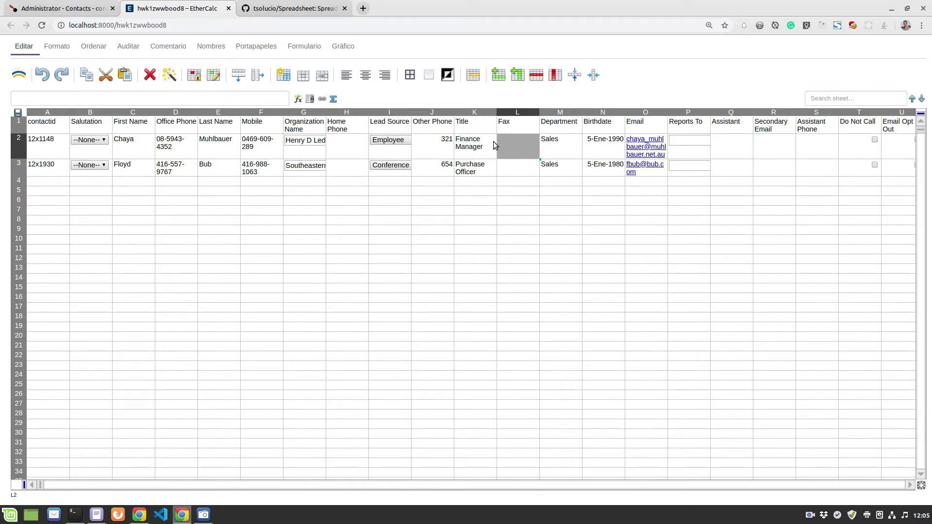
Change the first contact's Title in K2 to Finance Manager33.
click(461, 143)
double_click(484, 147)
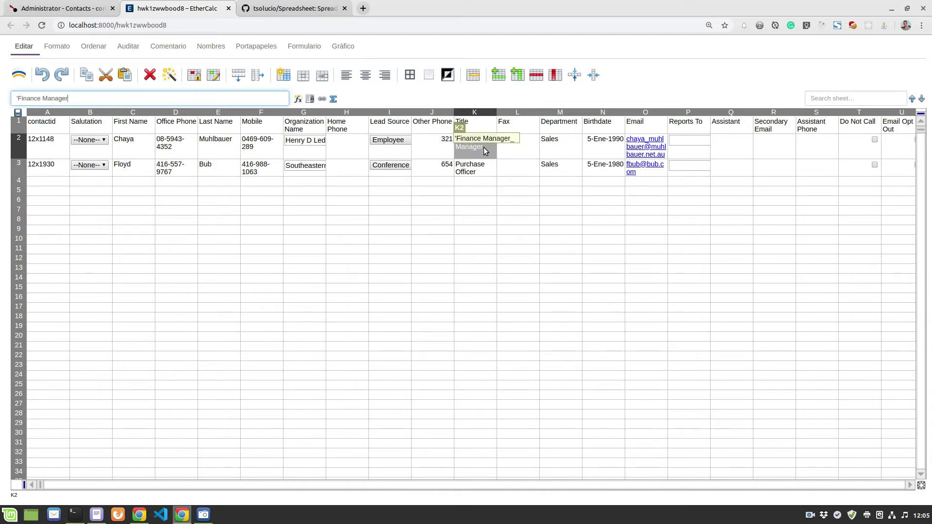
text(33)
click(485, 191)
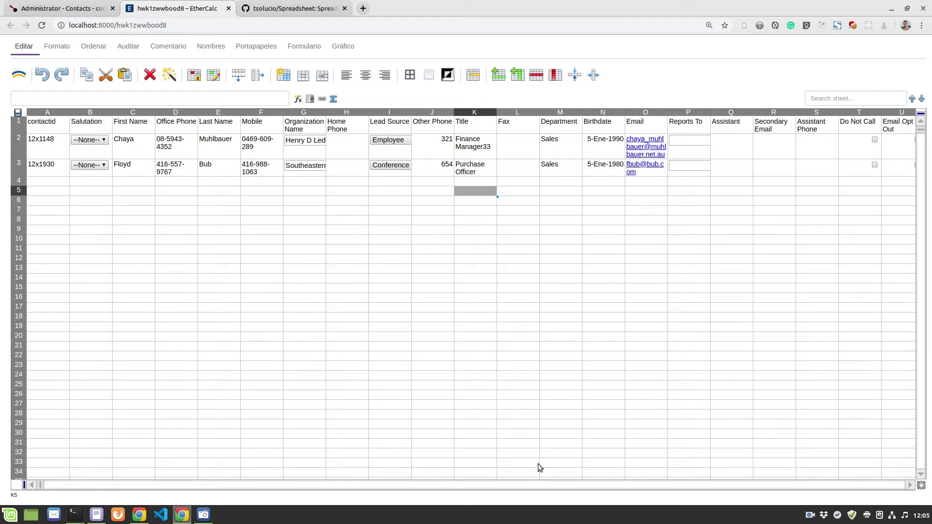
Scroll right through the contact columns to FS Code, then back to column A.
click(909, 485)
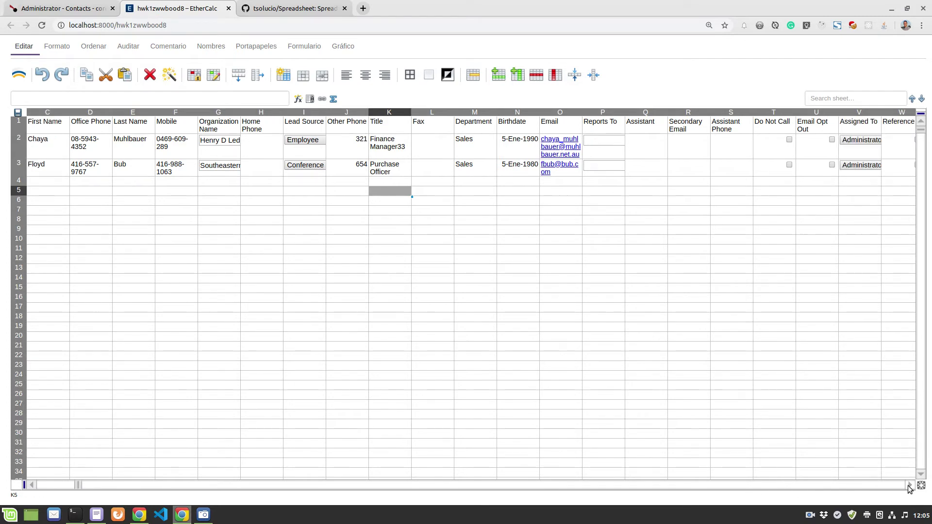
click(909, 484)
click(909, 485)
click(909, 486)
click(909, 486)
click(909, 486)
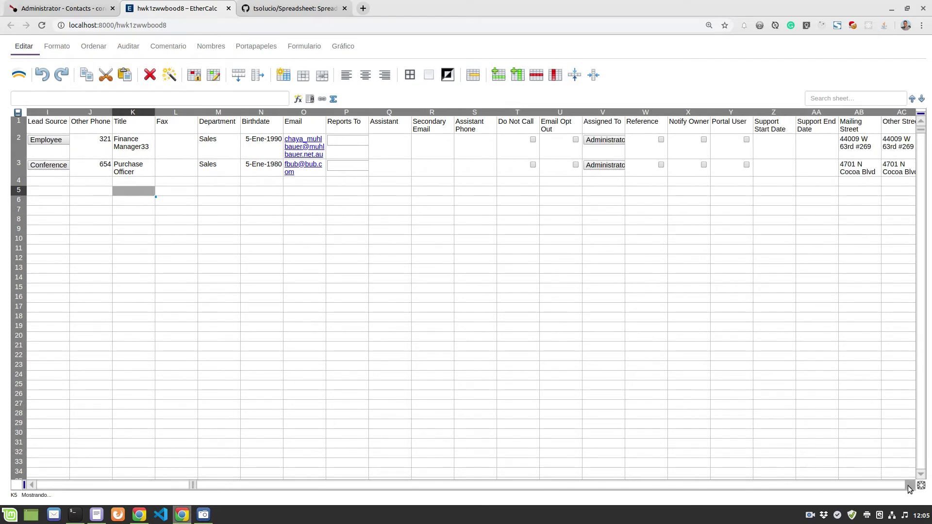
click(908, 485)
click(908, 485)
click(909, 485)
click(909, 485)
click(909, 485)
click(908, 485)
click(909, 485)
click(908, 485)
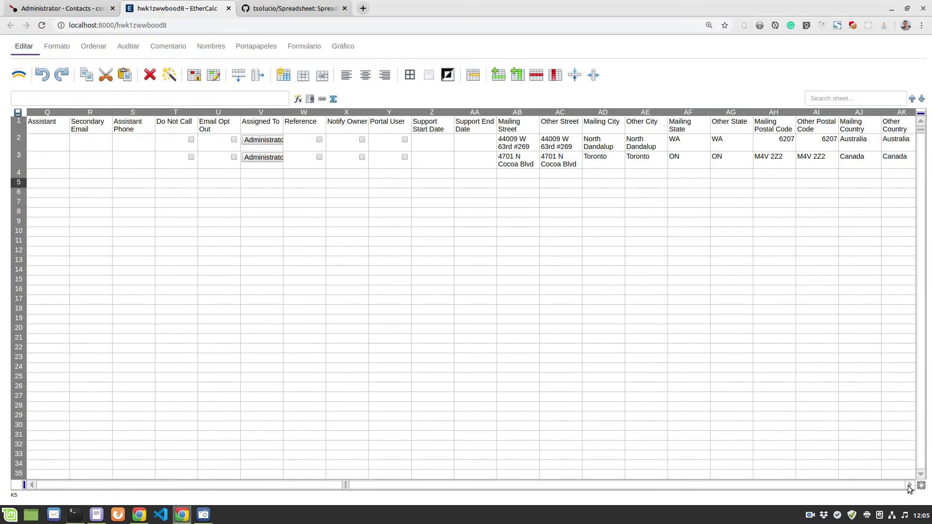
click(909, 485)
click(909, 485)
click(909, 485)
click(908, 485)
click(909, 485)
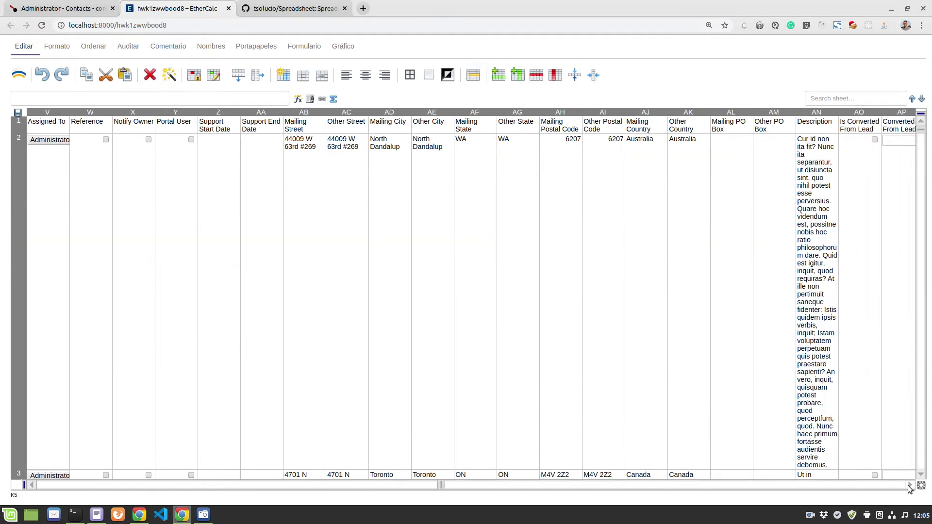
click(909, 485)
click(909, 485)
click(909, 485)
click(909, 485)
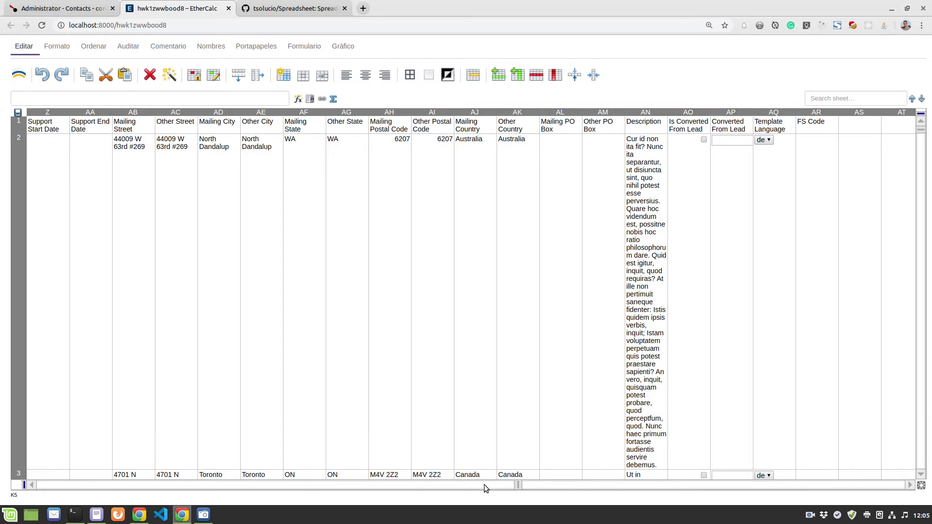
drag(519, 485, 39, 485)
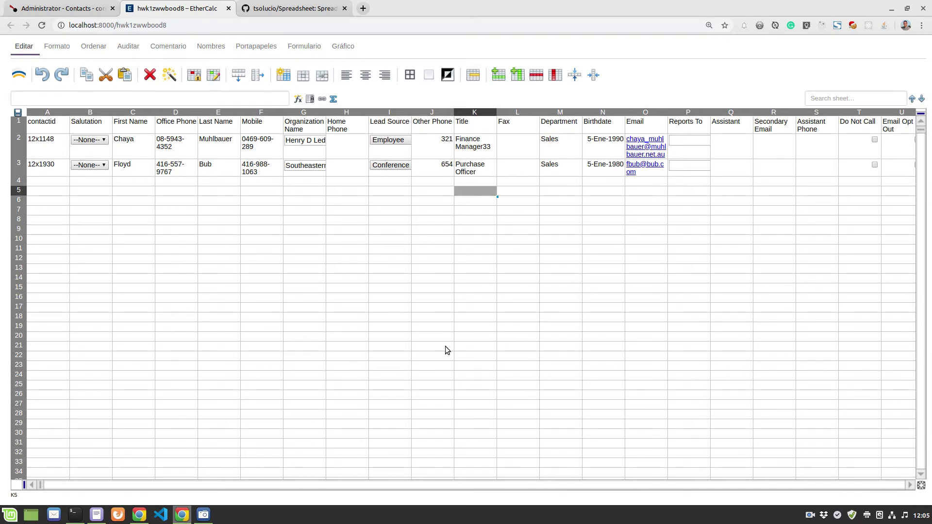
Leave Lead Source unchanged and set Reports To in P2 by picking the contact suggested for 'sc'.
click(393, 140)
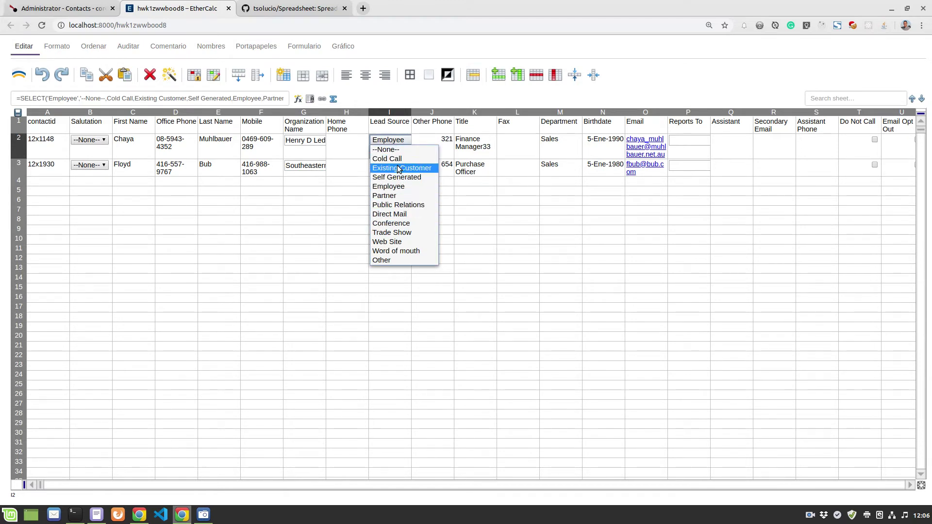
click(301, 185)
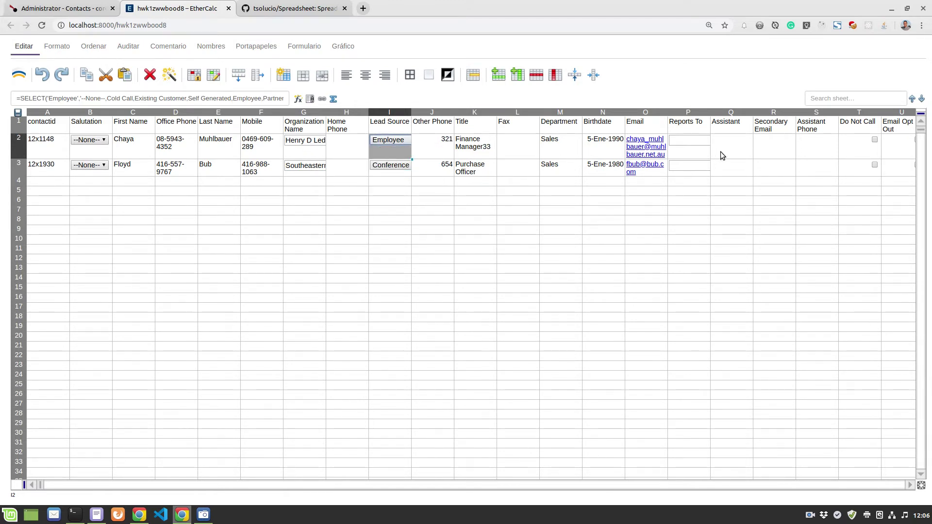
click(684, 146)
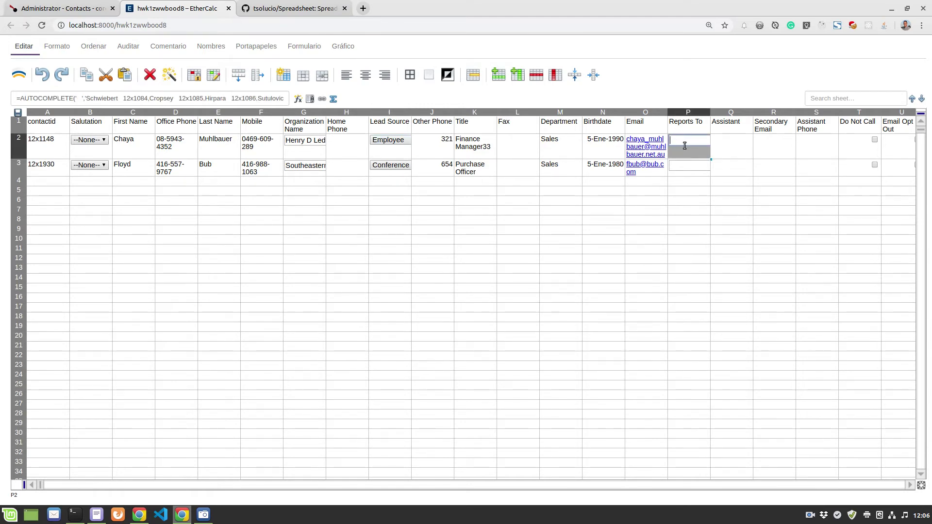
text(sc)
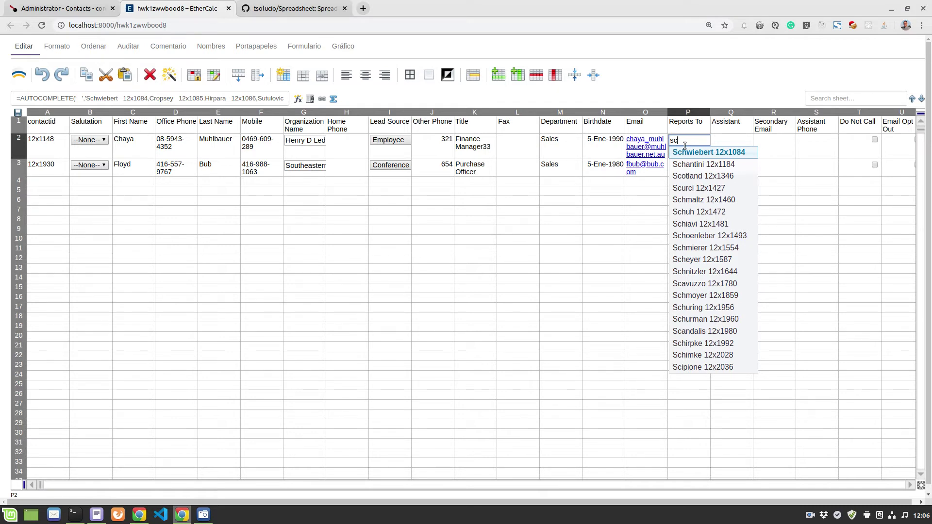
click(697, 188)
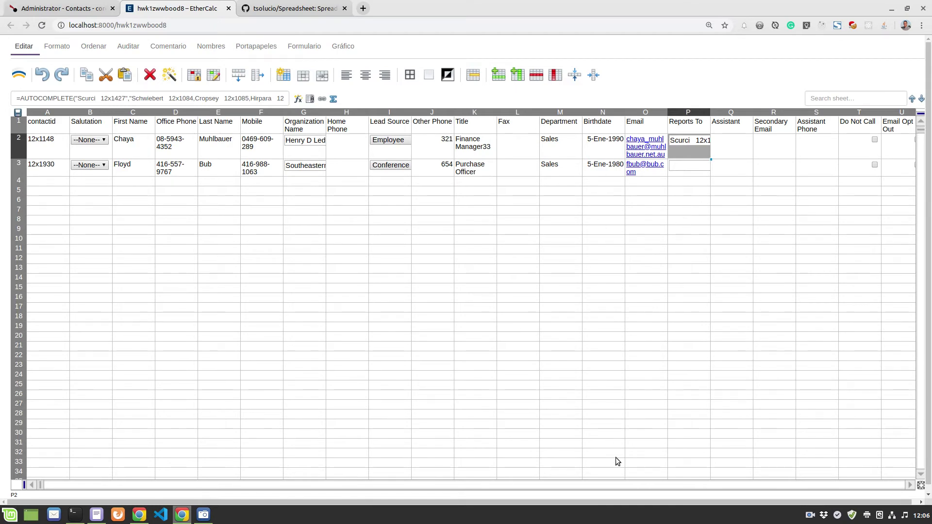
Scroll across the columns, select the sheet's web address, and scroll back to column A.
click(910, 487)
click(910, 486)
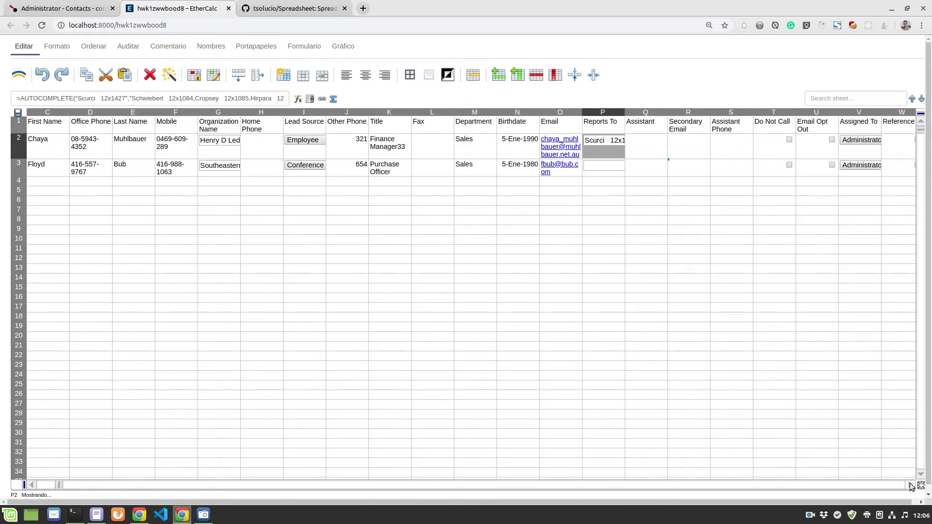
click(910, 487)
click(910, 487)
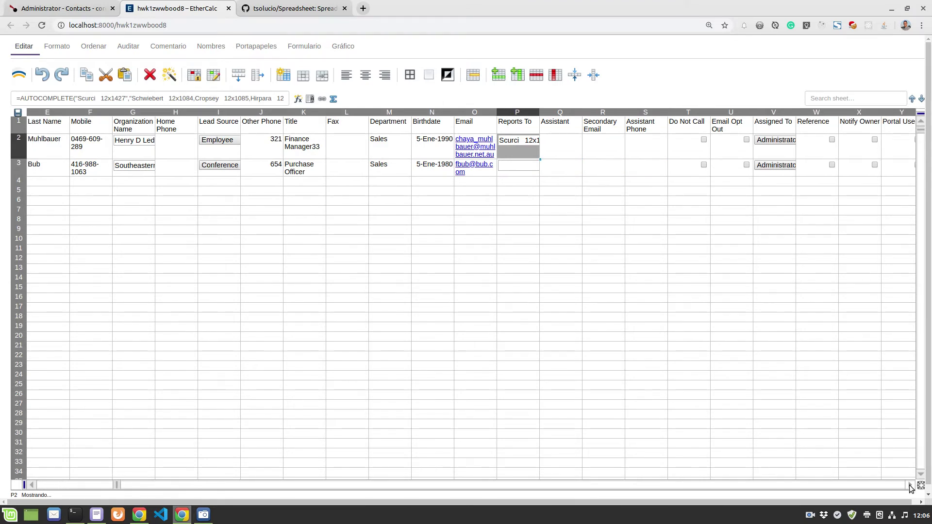
click(911, 487)
click(910, 487)
click(910, 487)
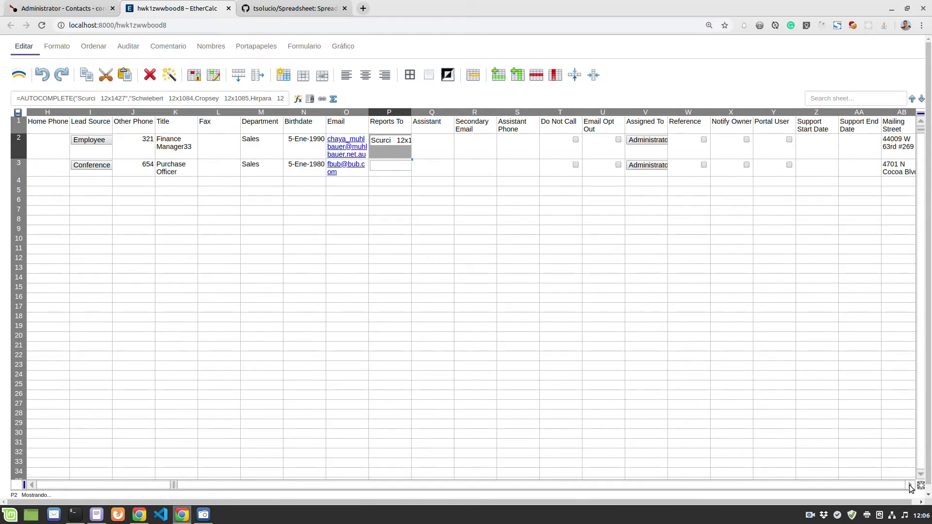
click(910, 487)
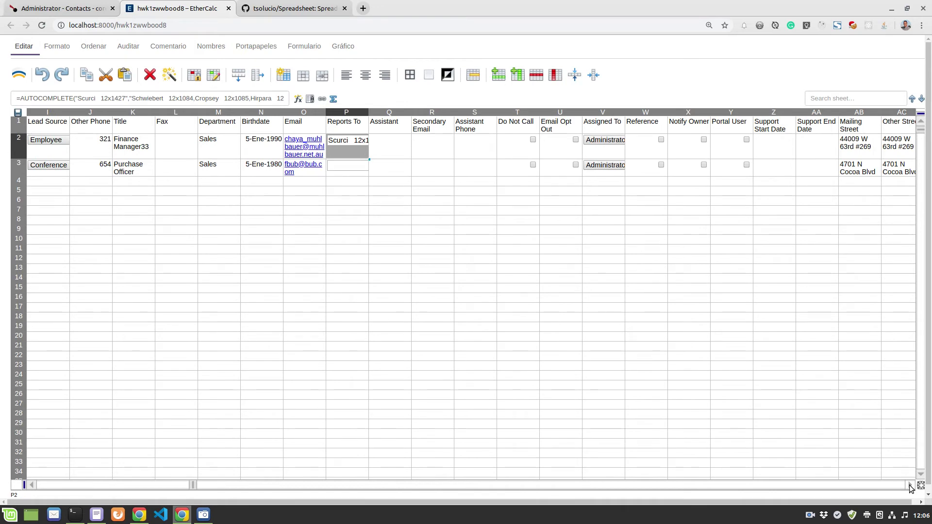
click(910, 487)
click(910, 487)
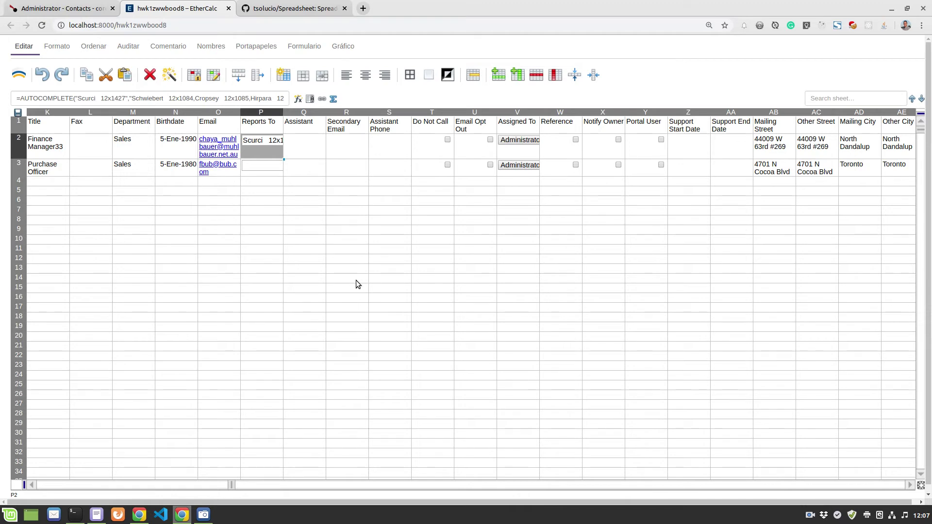
click(173, 25)
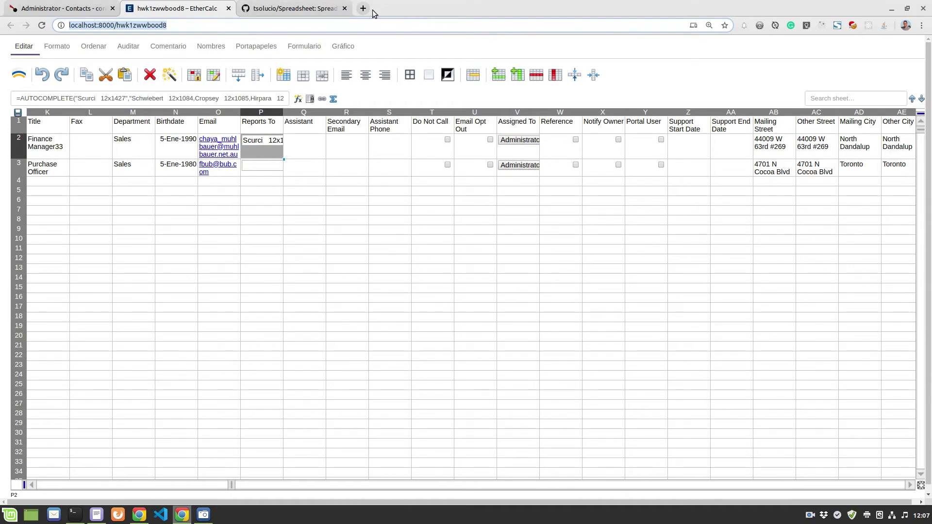
drag(232, 484, 43, 485)
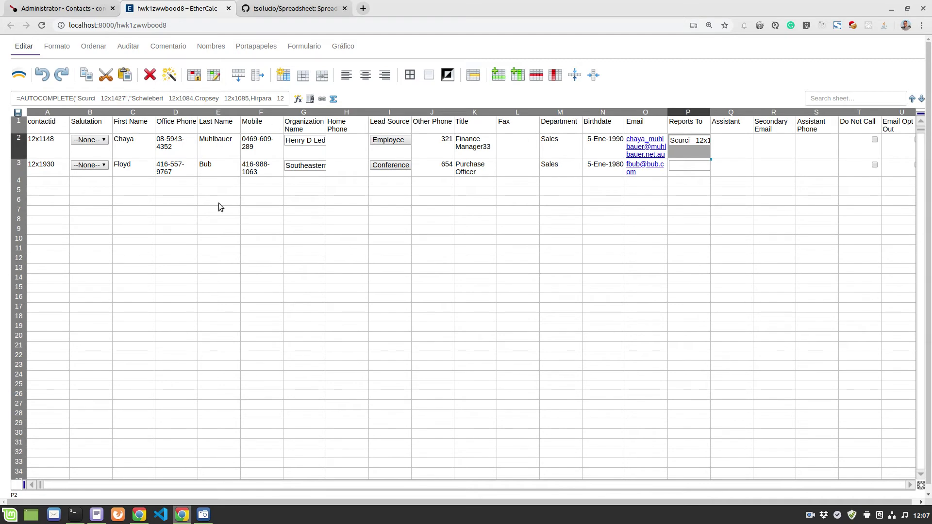
In a new tab, search Docker Hub for corebos, correcting the 'corbos' typo.
click(363, 8)
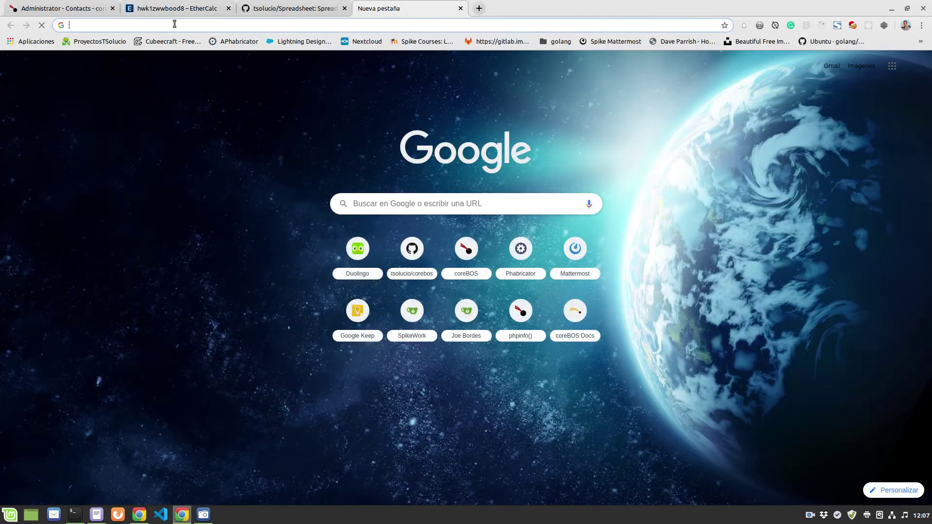
click(176, 25)
text(hub.docker.com)
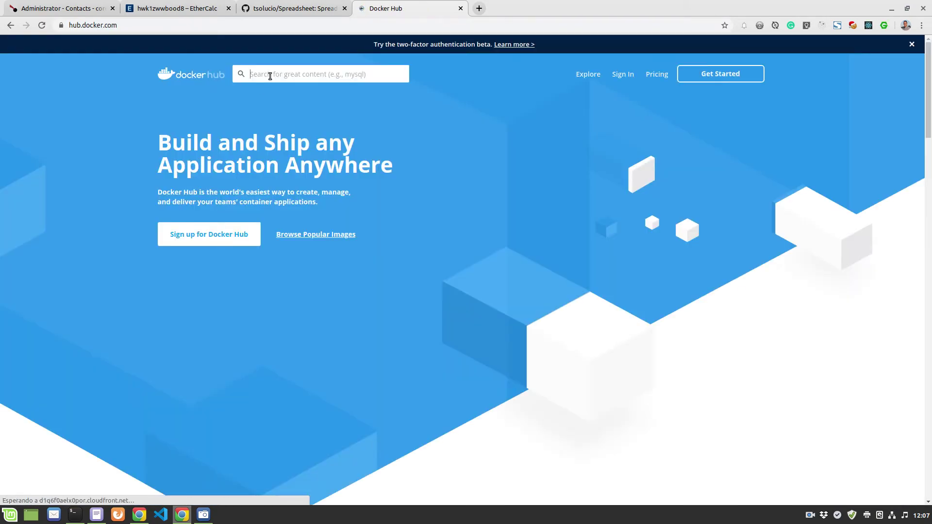
text(corbos)
key(Return)
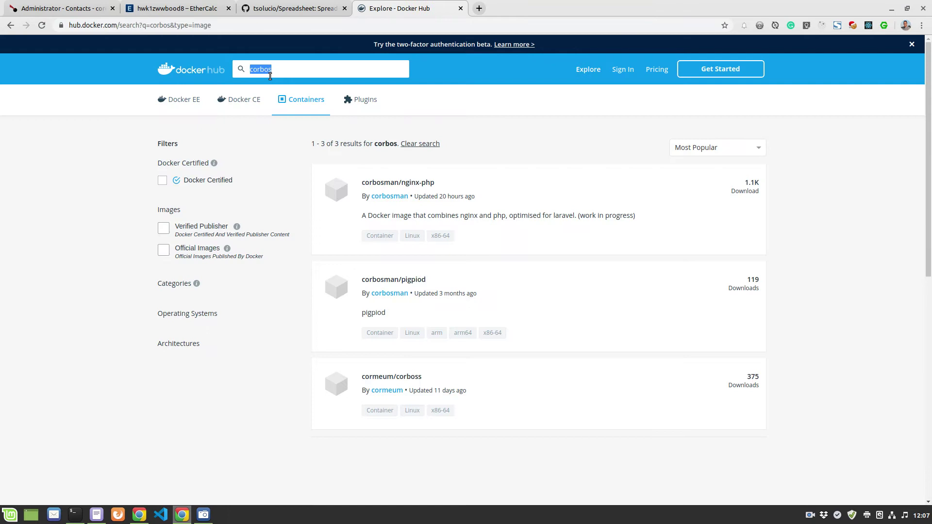
click(260, 71)
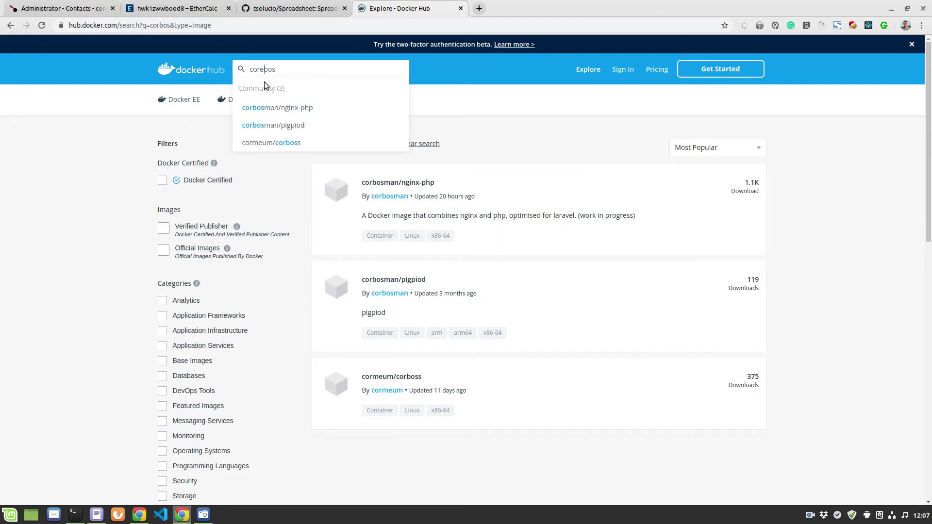
key(Return)
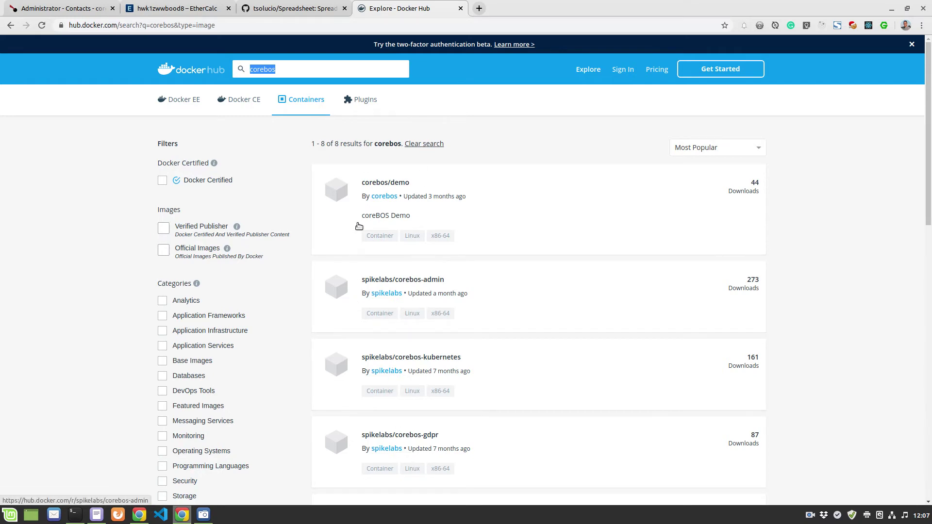
Open the corebos/ethercalc repository page, then return to the coreBOS tab.
scroll(518, 199, down, 6)
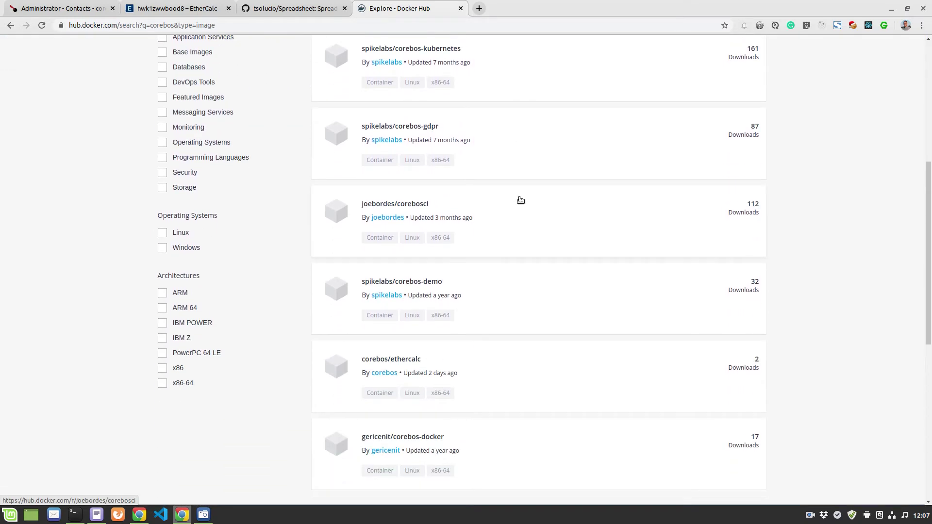
scroll(520, 200, down, 3)
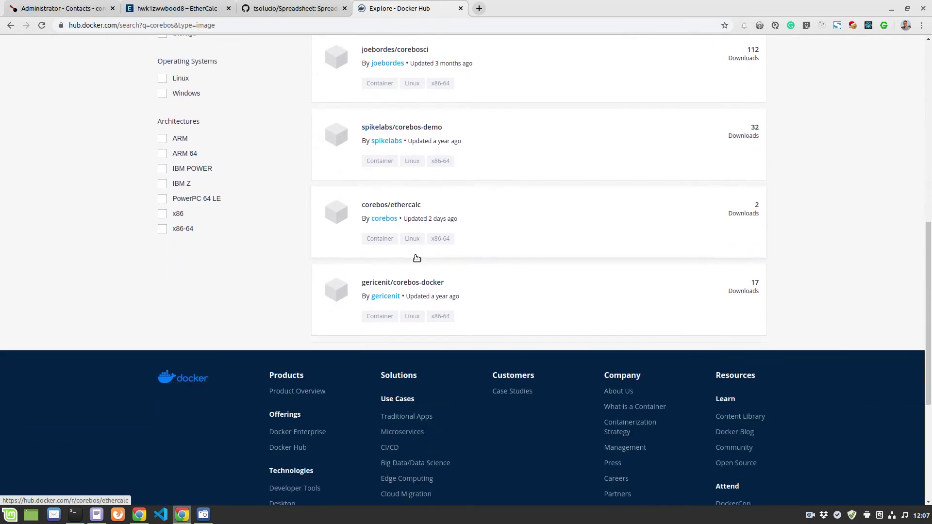
click(383, 207)
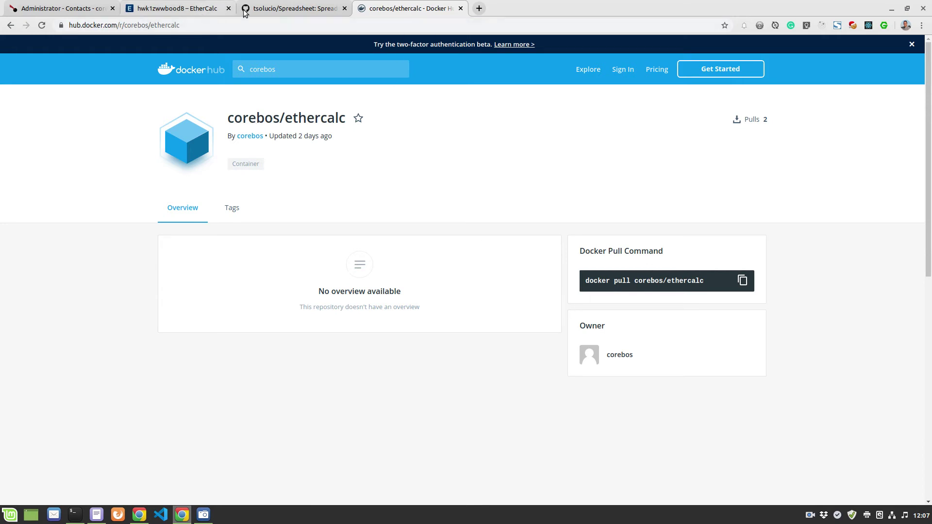
click(68, 8)
mouse_move(466, 71)
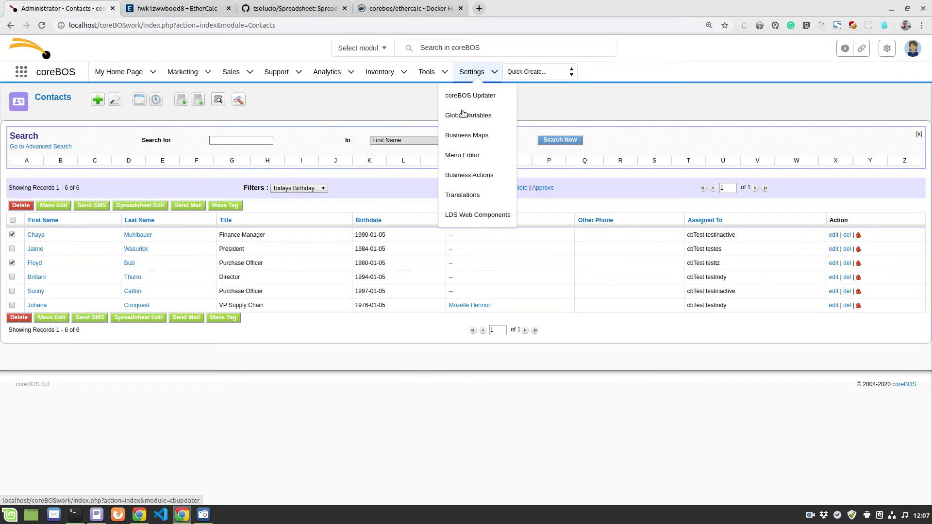
middle_click(468, 115)
click(205, 7)
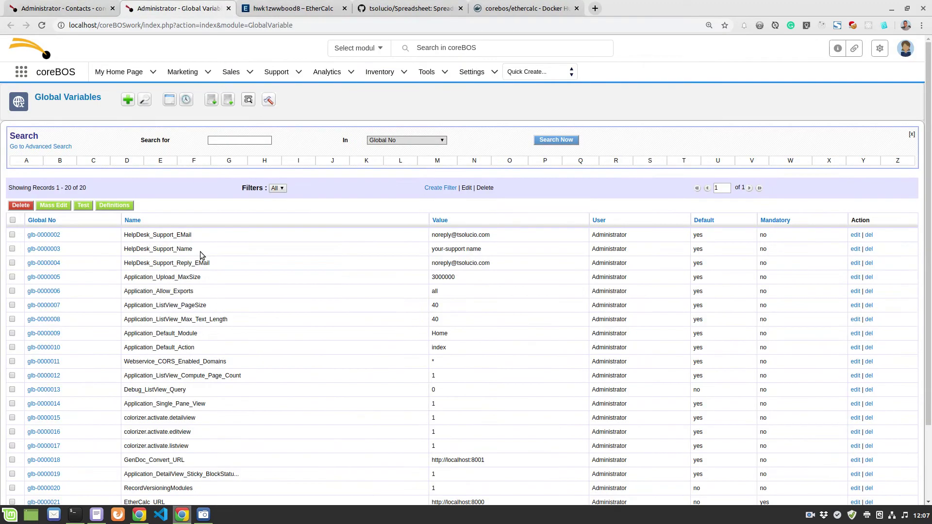
scroll(223, 284, down, 3)
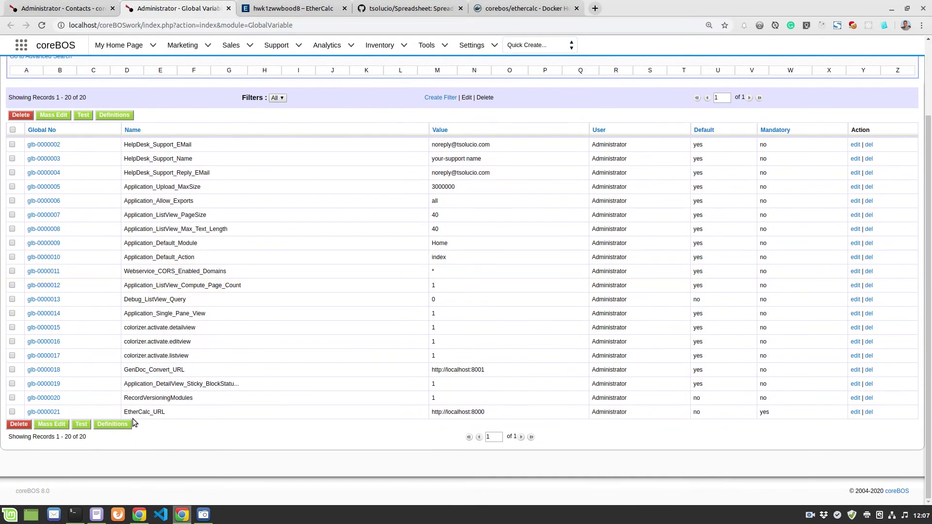
click(29, 412)
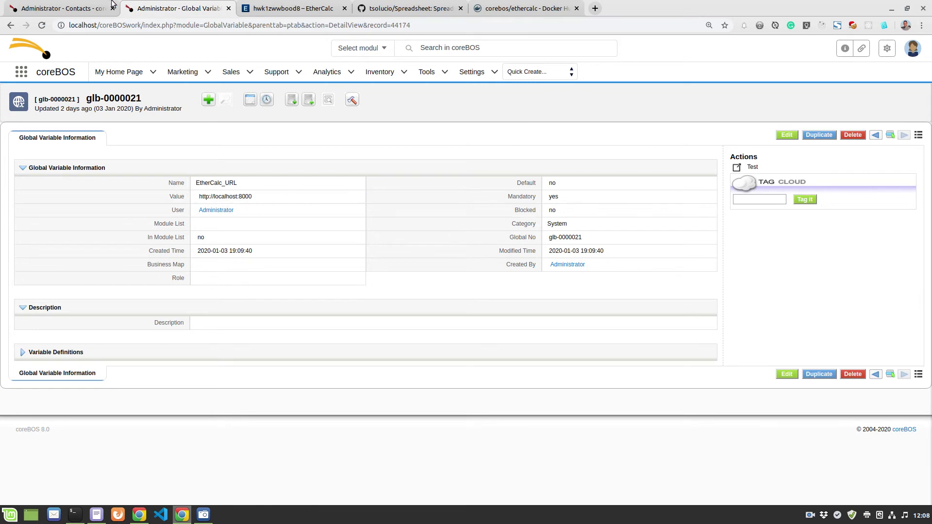
click(67, 7)
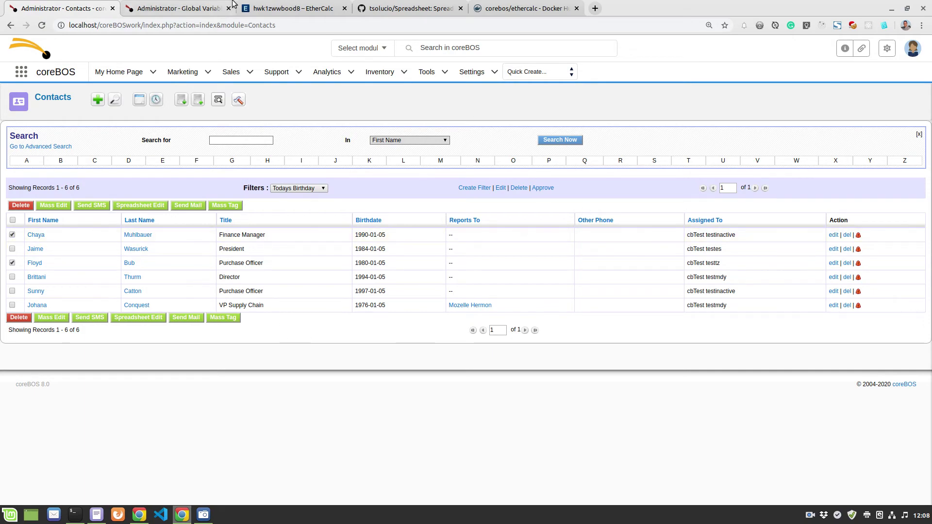
Save the EtherCalc edits to coreBOS and reload Contacts to see Finance Manager33 and phones 321/654.
click(291, 7)
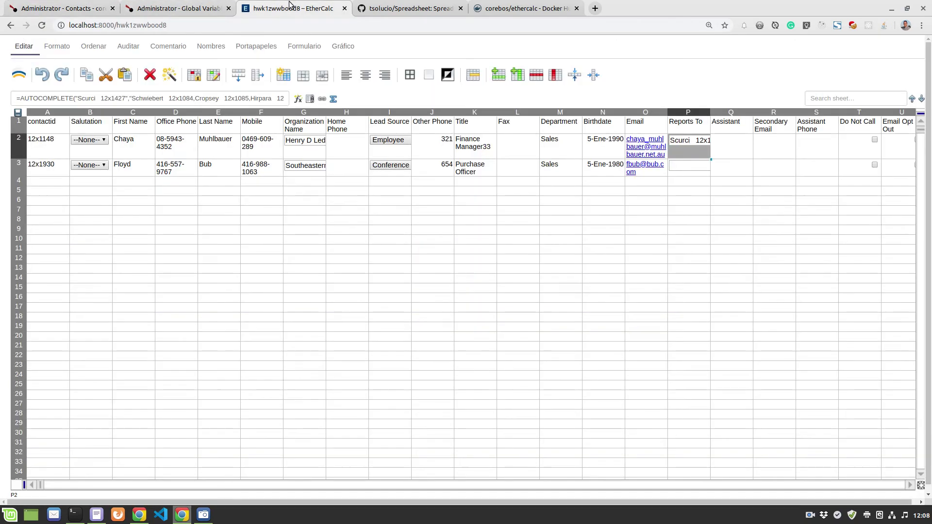
click(19, 75)
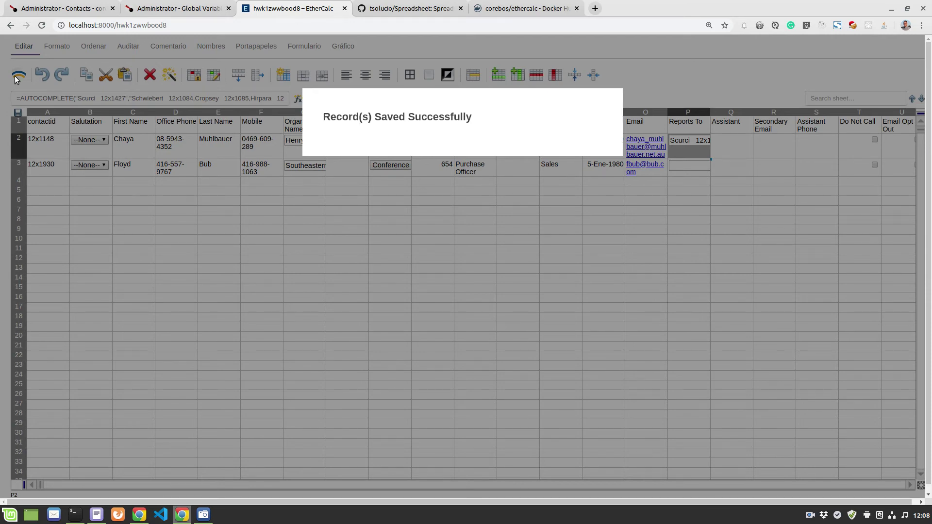
click(108, 9)
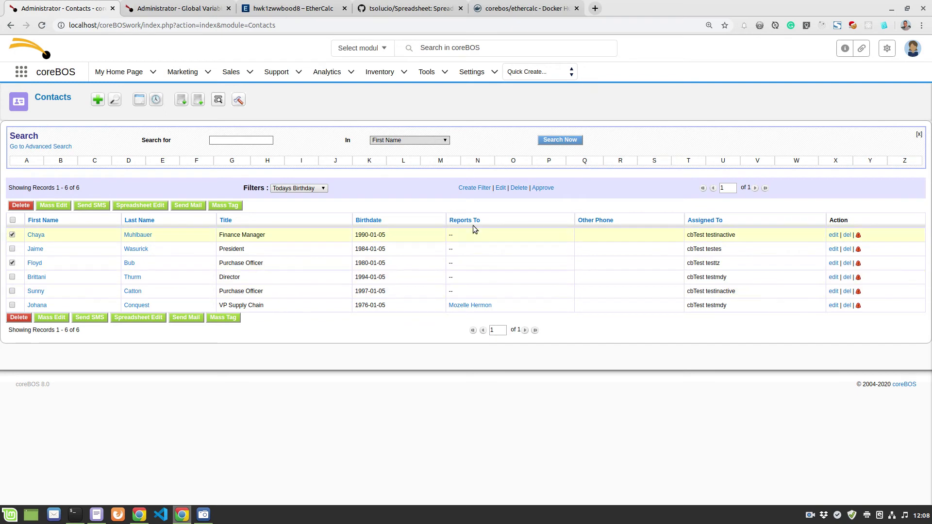
click(51, 100)
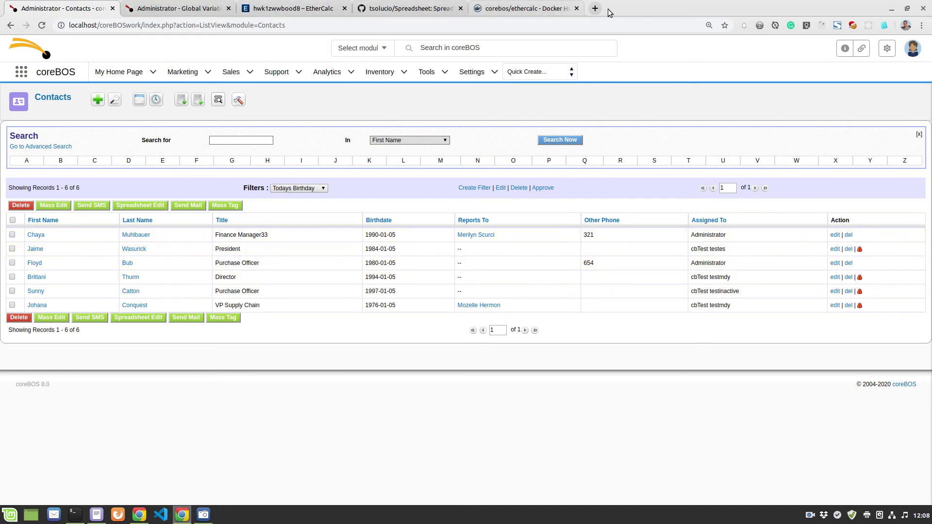
Go from the corebos/ethercalc image page to the tsolucio/Spreadsheet repository's 5 open issues.
click(534, 9)
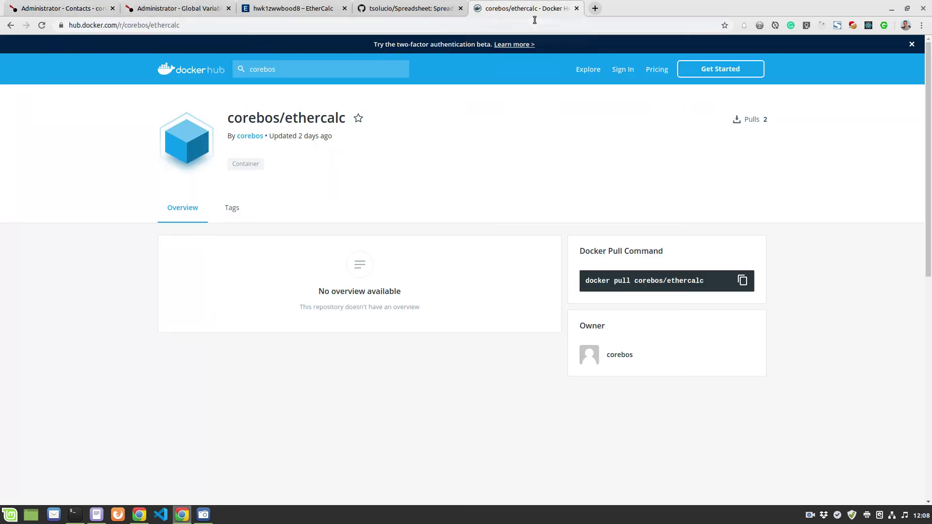
click(378, 10)
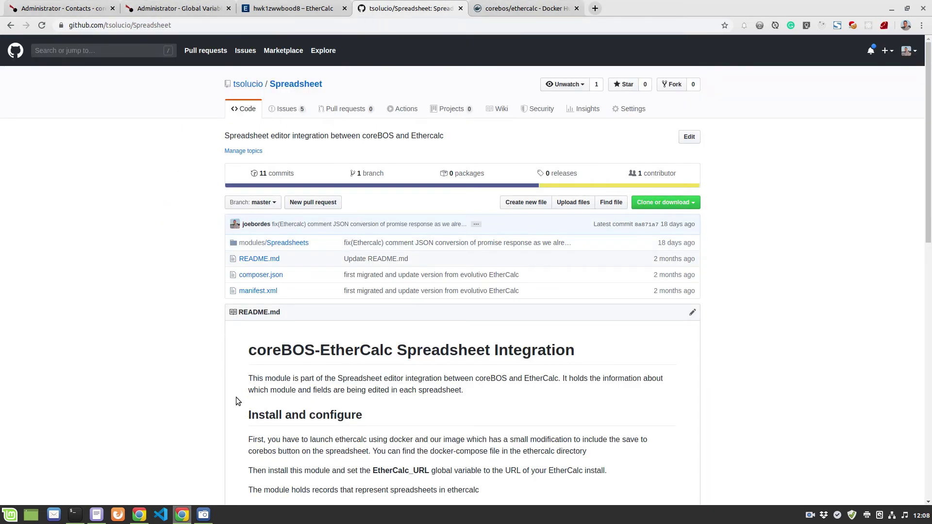
click(291, 111)
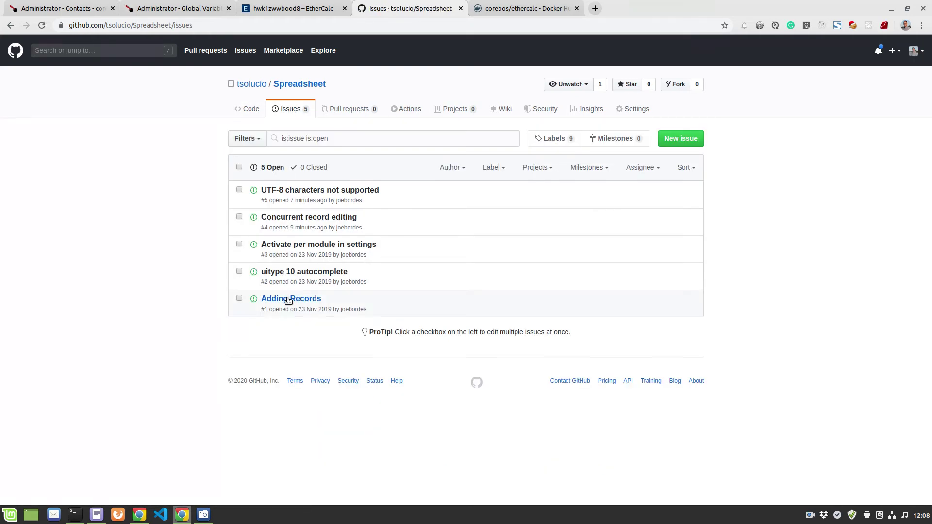
In the contacts sheet, enter sdfsdf as First Name in C4 and Last Name in E4.
mouse_move(289, 301)
click(271, 4)
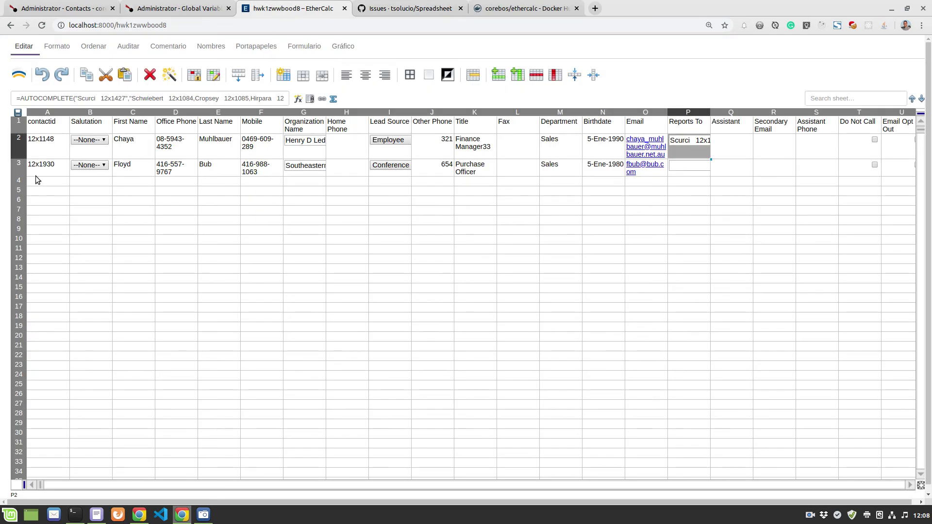
click(89, 186)
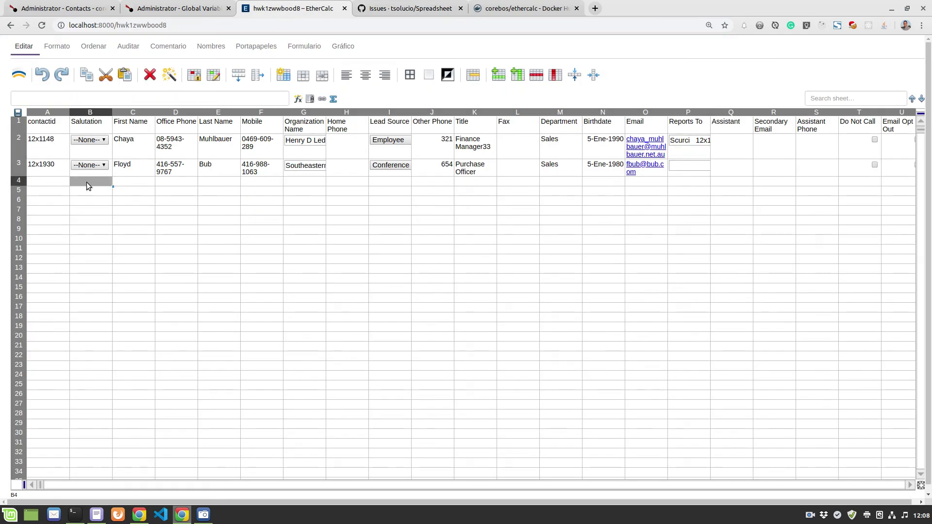
click(138, 183)
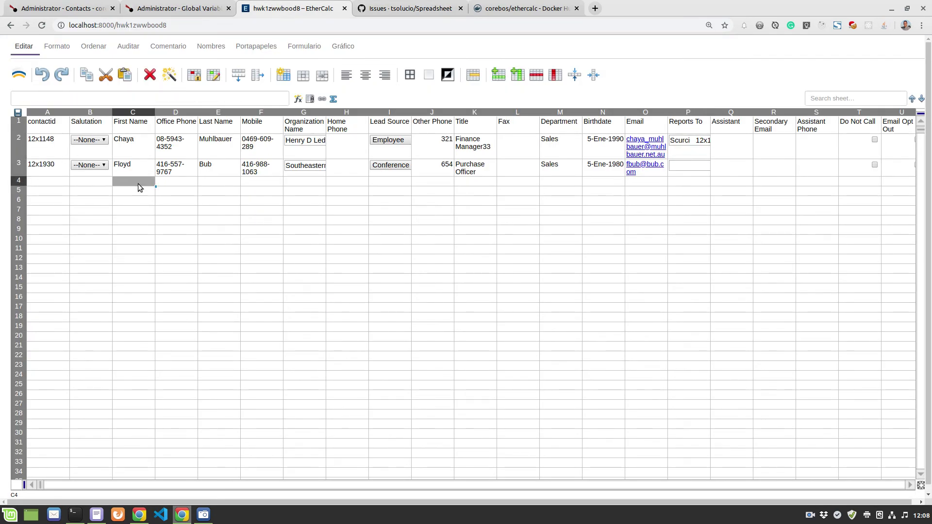
text(sdfsdf)
click(209, 180)
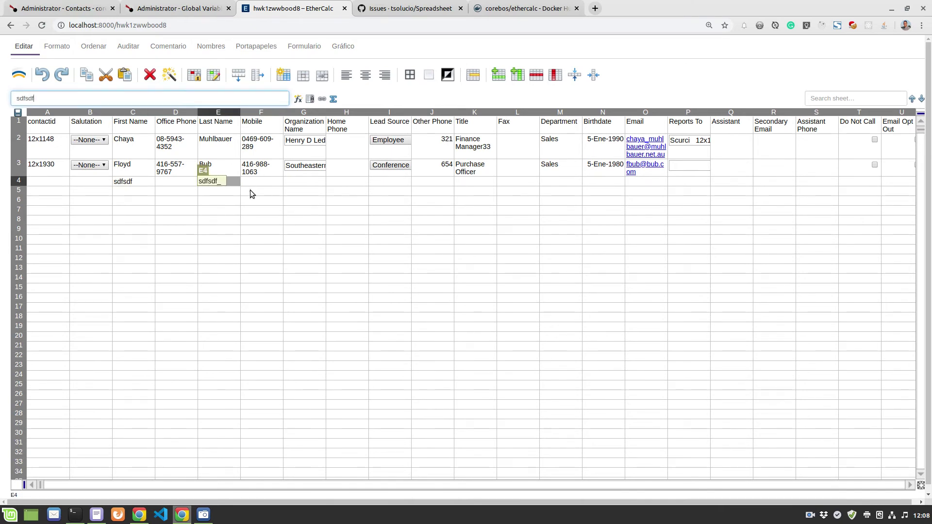
text(sdfsdf)
click(292, 185)
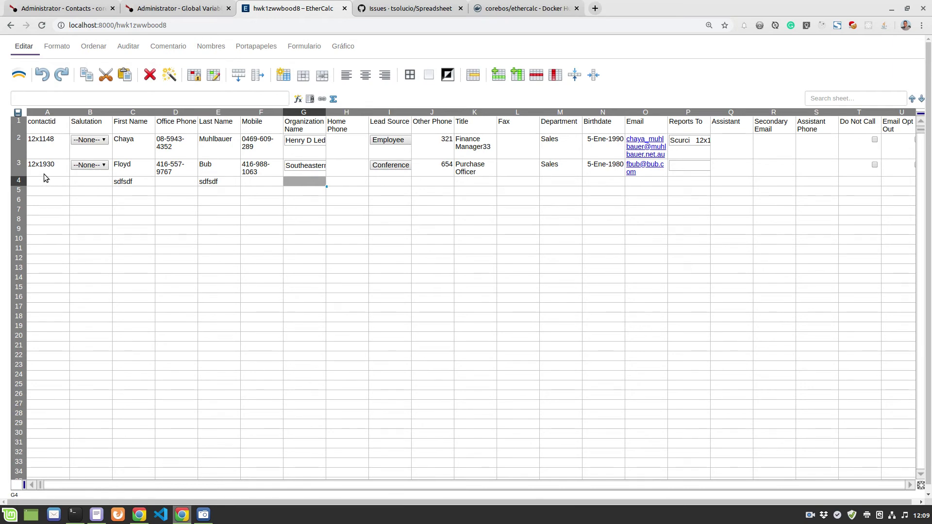
Check the contactid in A3 against the empty A4, then look along new row 4.
click(44, 167)
click(40, 182)
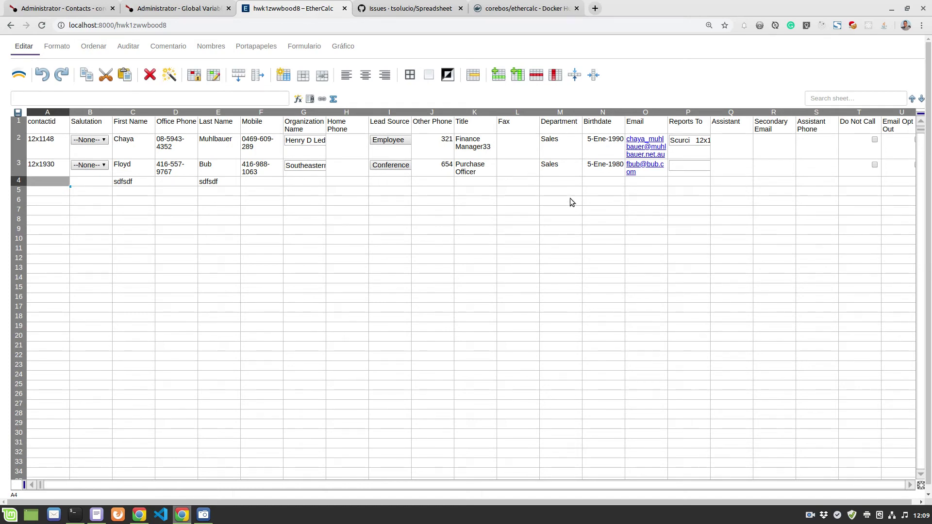
click(225, 188)
click(274, 182)
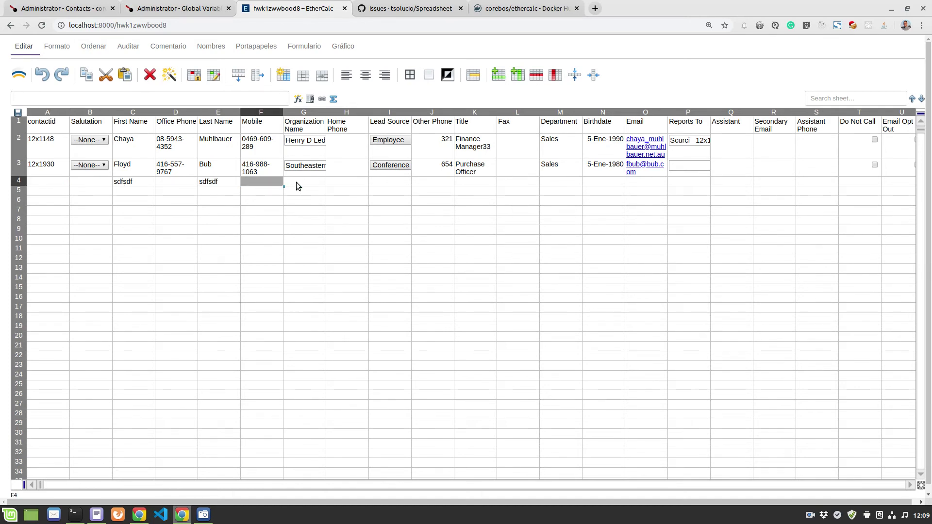
click(297, 183)
mouse_move(326, 186)
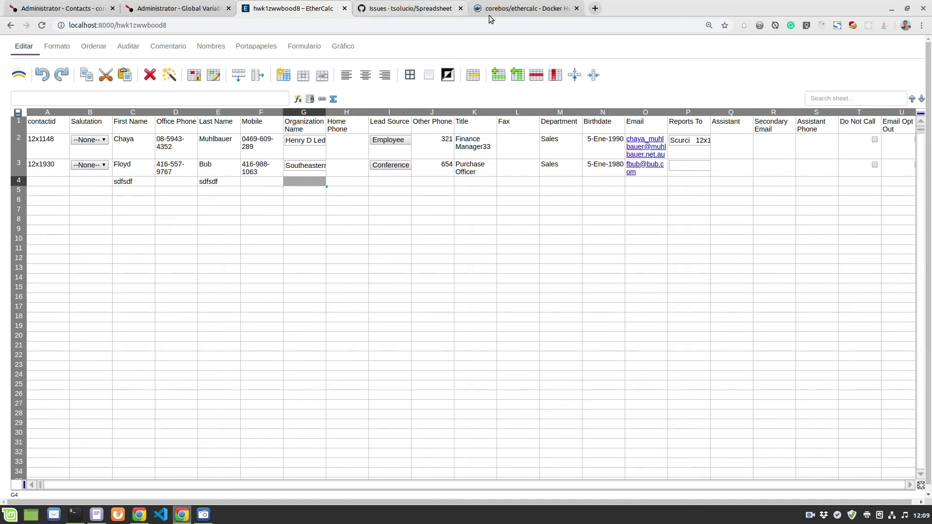
Close the Global Variables and Docker Hub pages, then return to the EtherCalc contacts sheet.
click(388, 6)
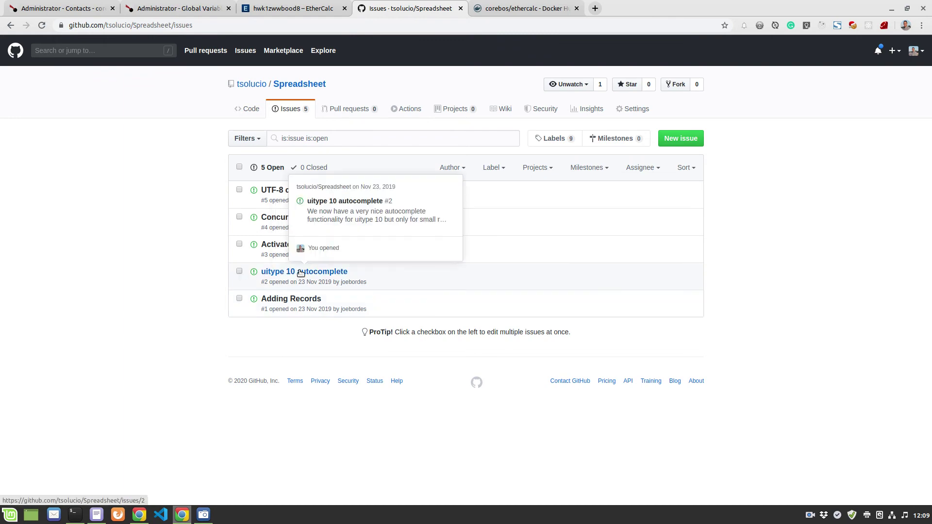
click(203, 5)
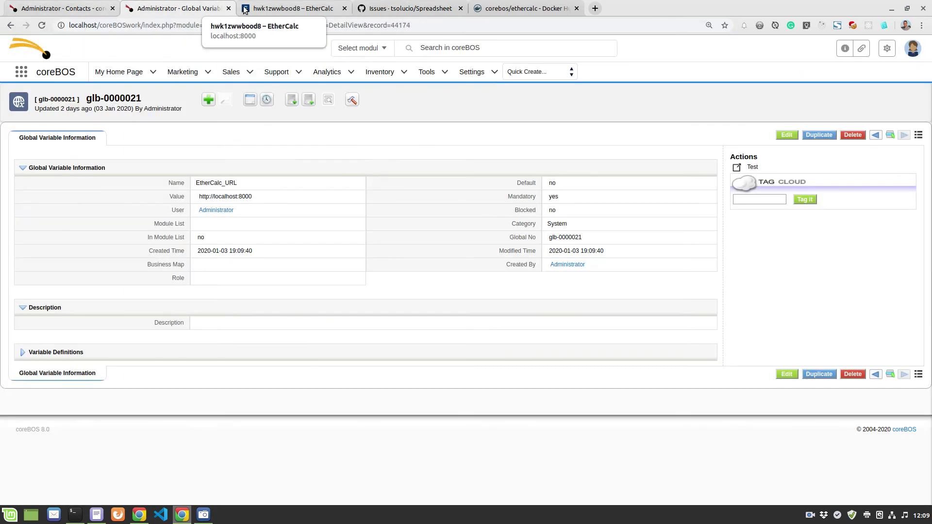
click(226, 9)
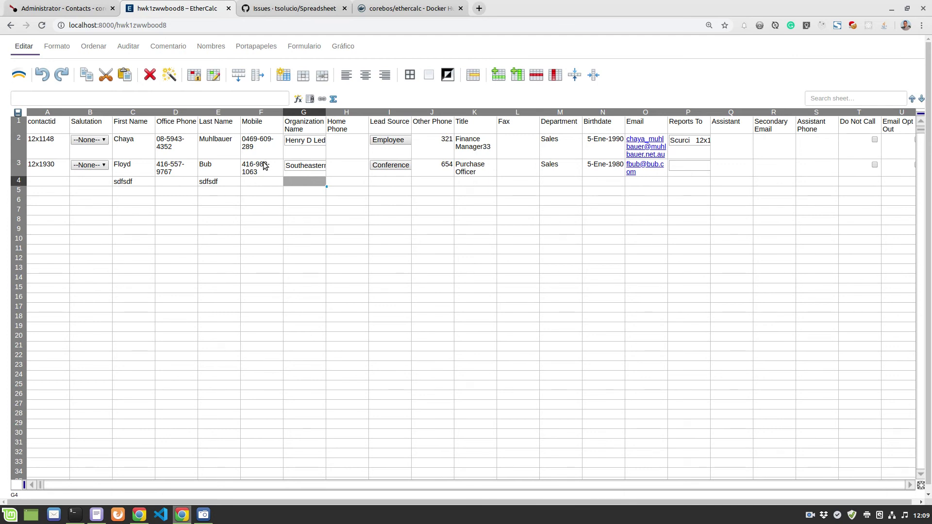
click(405, 11)
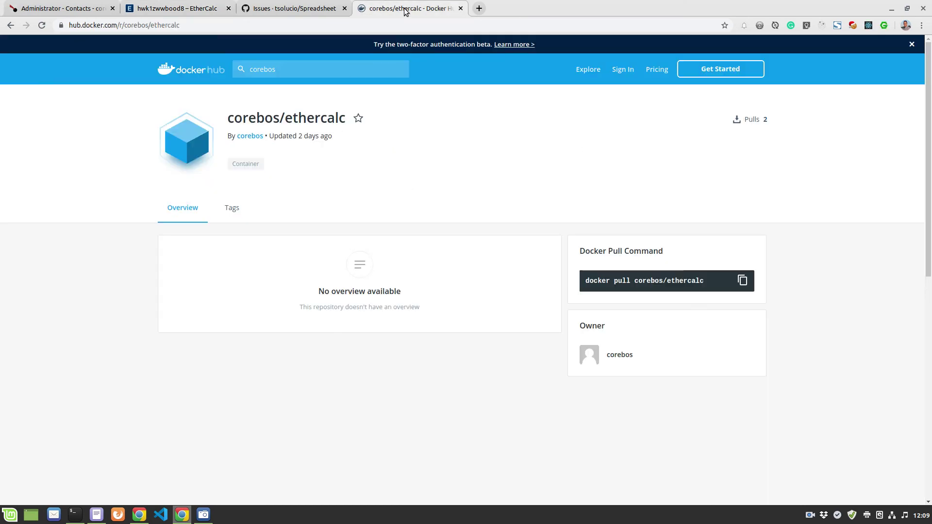
click(459, 9)
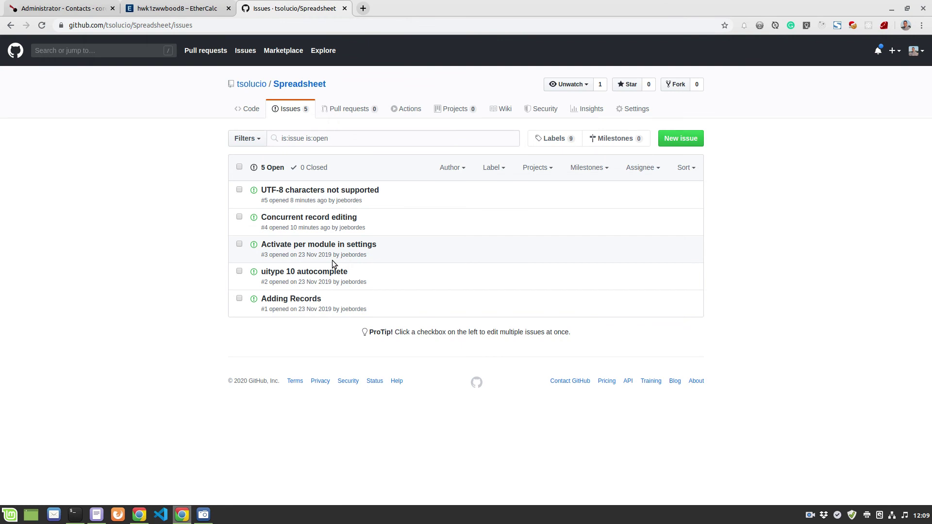
mouse_move(287, 219)
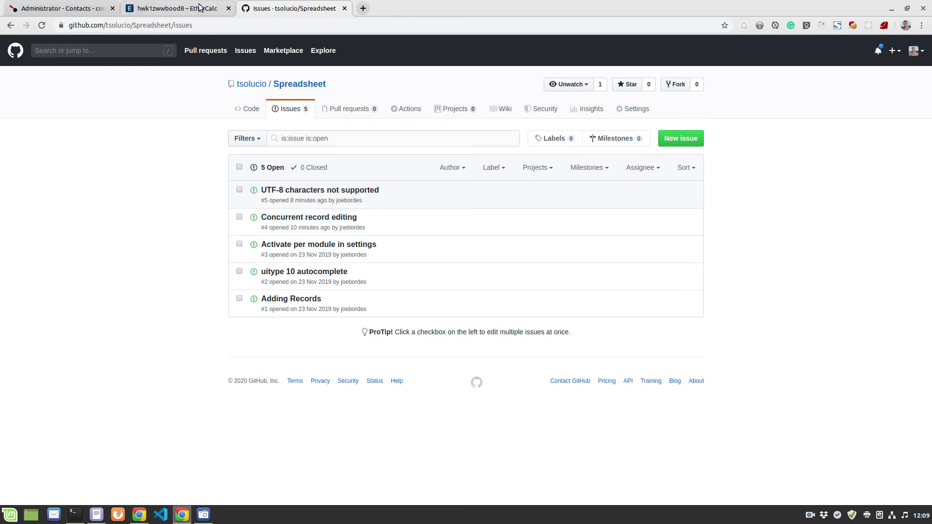
click(155, 6)
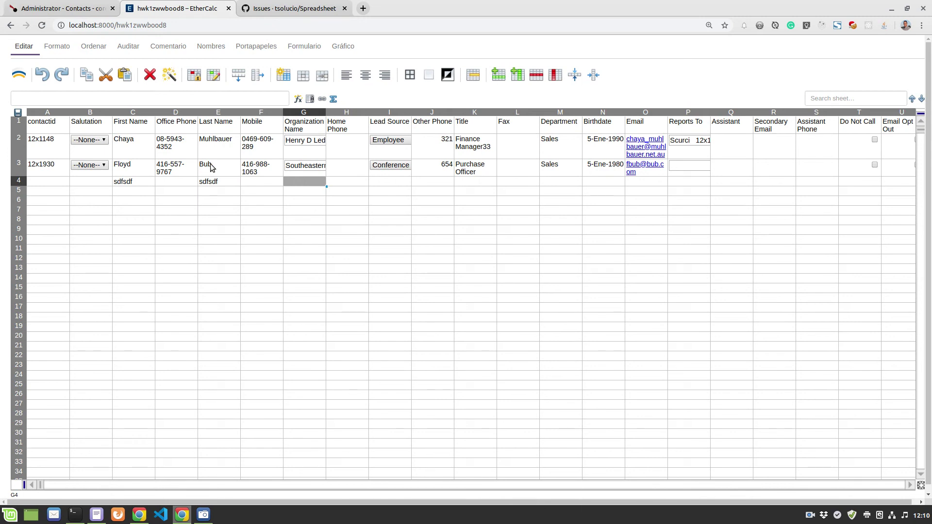
Read the open Spreadsheet issue titles twice, returning each time to the EtherCalc contacts sheet.
click(281, 6)
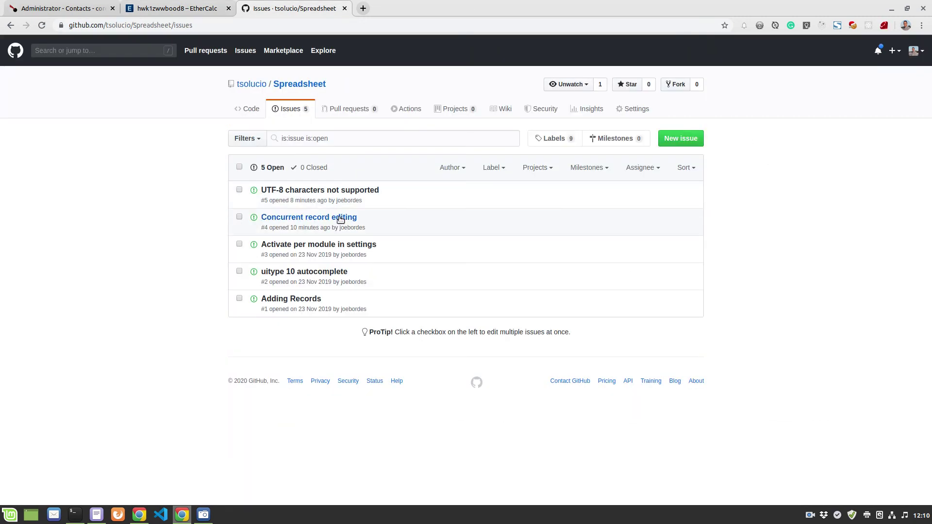
mouse_move(312, 194)
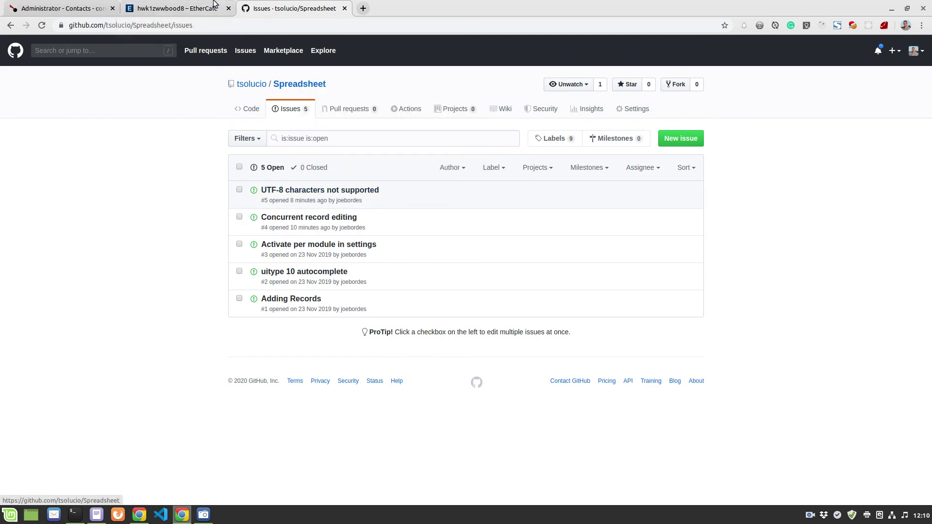
click(194, 8)
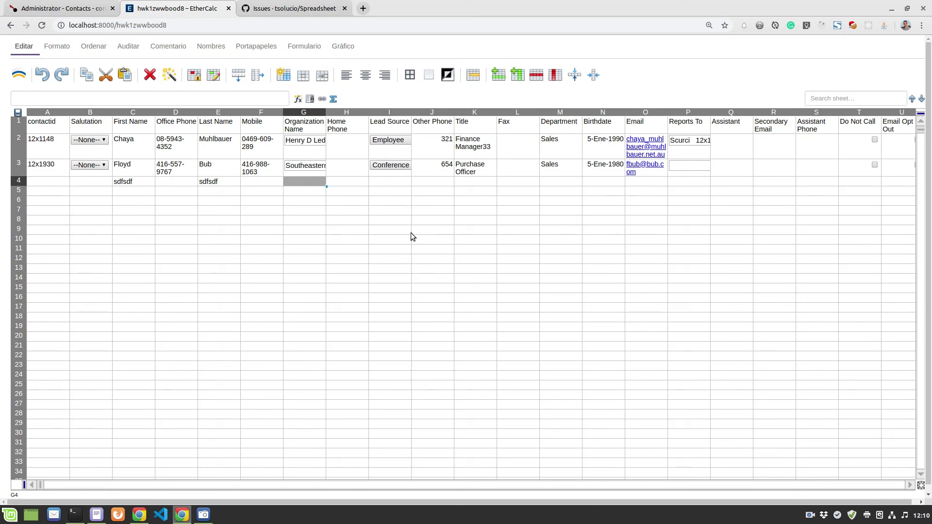
click(311, 9)
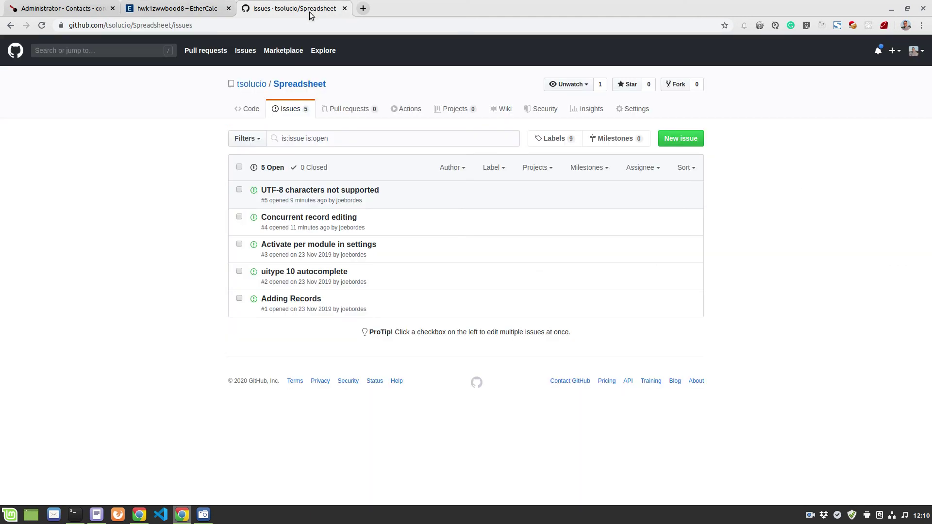
mouse_move(302, 193)
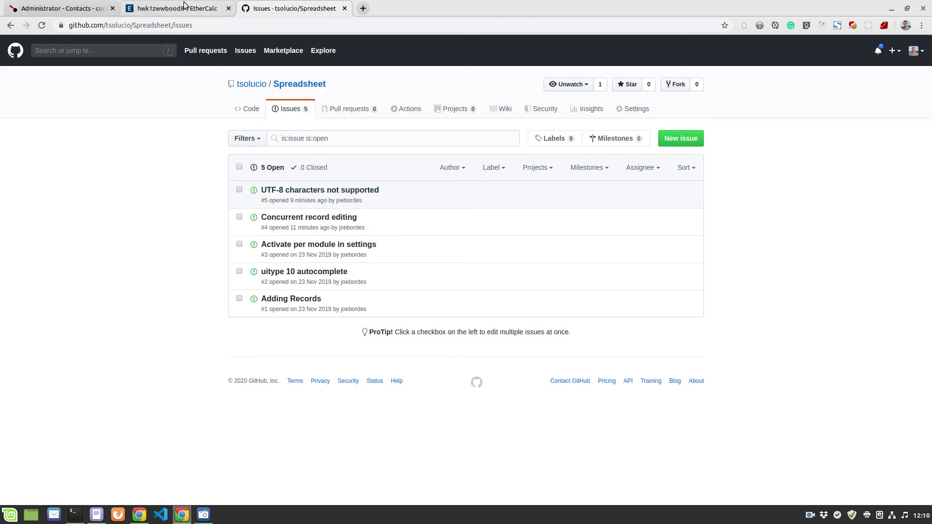
click(182, 8)
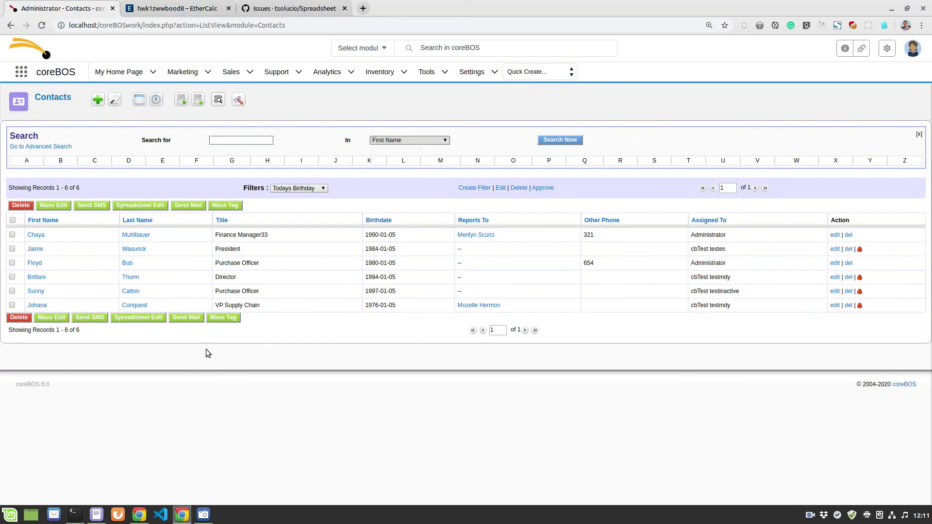
click(46, 8)
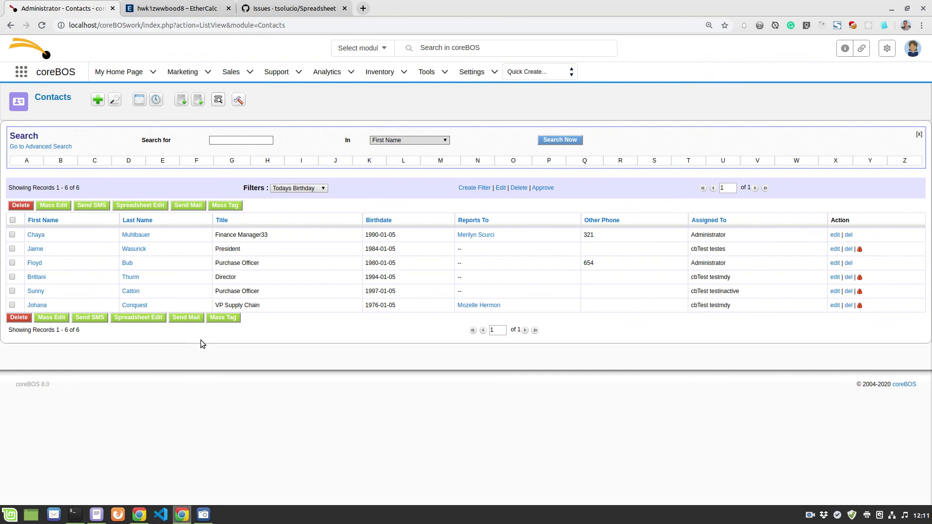